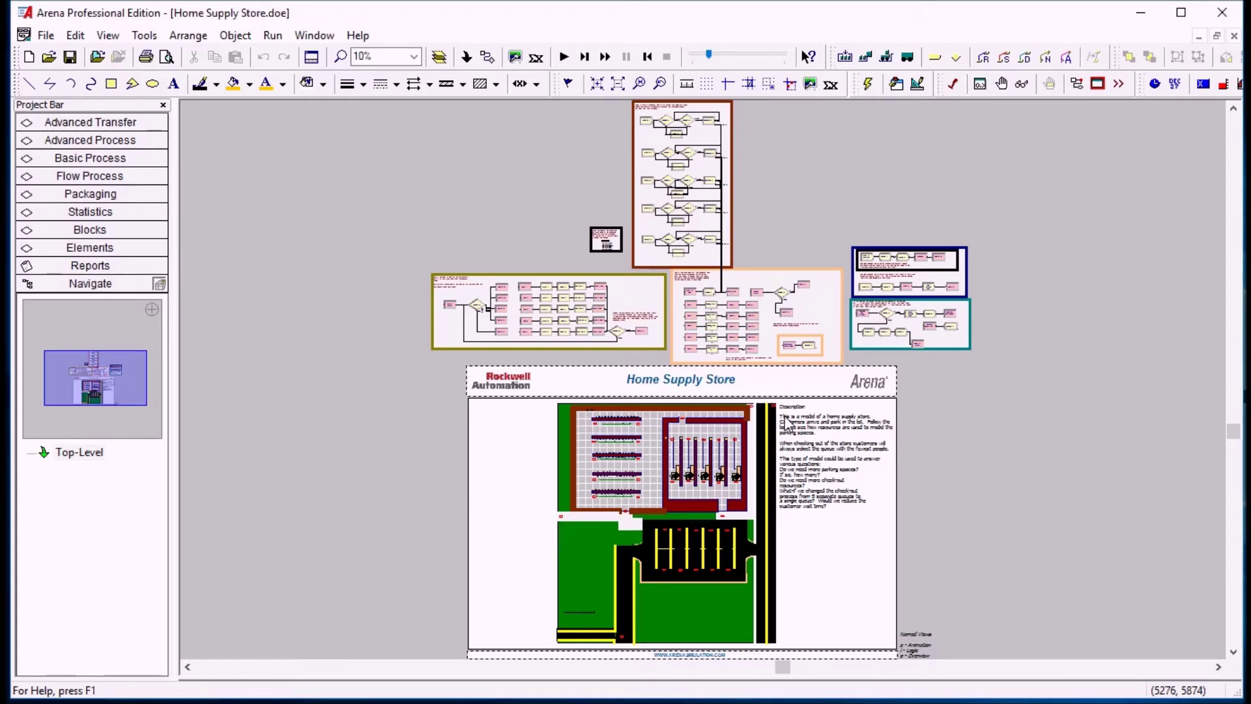
Zoom-box the Home Supply Store layout page to fill the workspace, with the Navigate panel showing
scroll(1023, 369, up, 1)
scroll(1023, 369, up, 1)
scroll(1024, 368, up, 1)
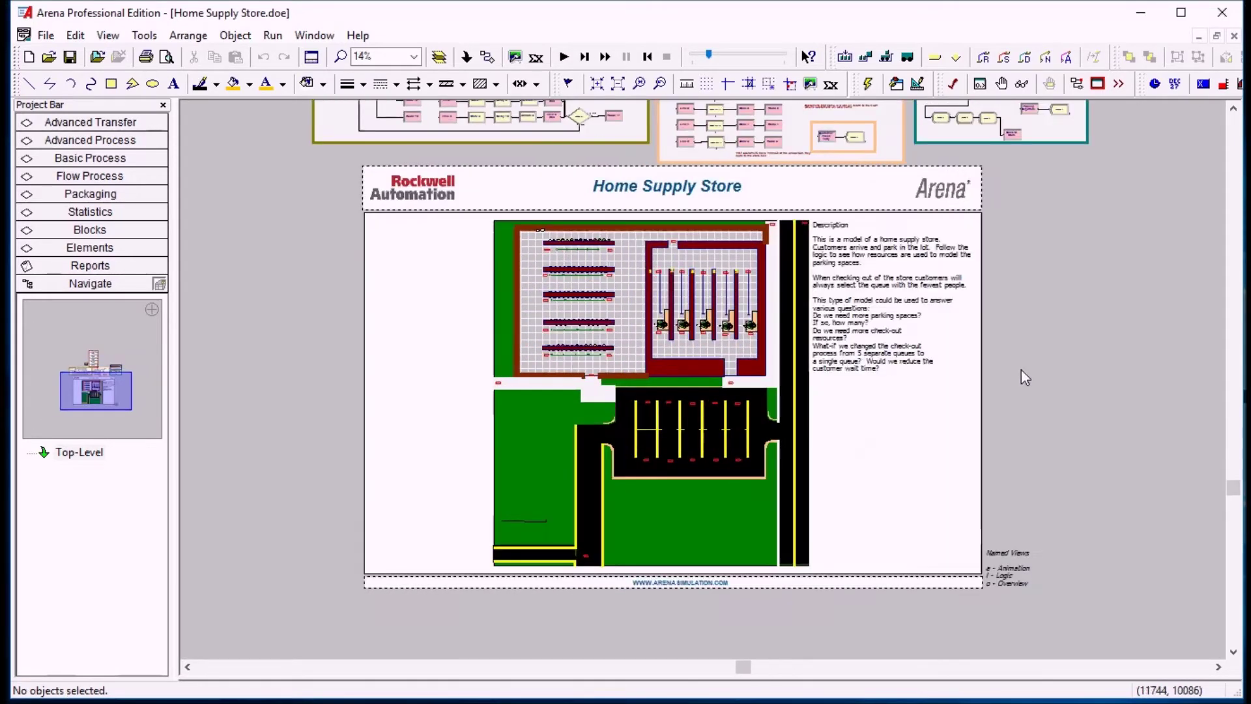
scroll(1021, 376, up, 1)
scroll(1022, 370, up, 1)
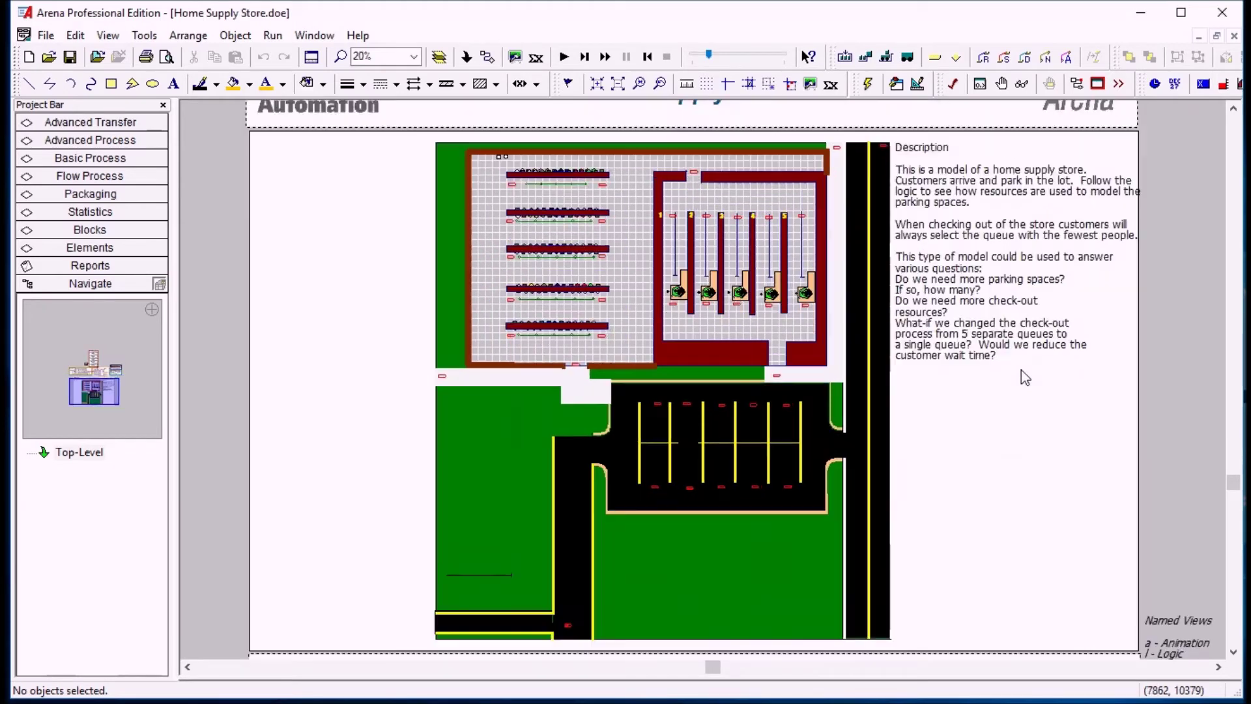
scroll(1022, 370, down, 1)
scroll(1022, 370, down, 1)
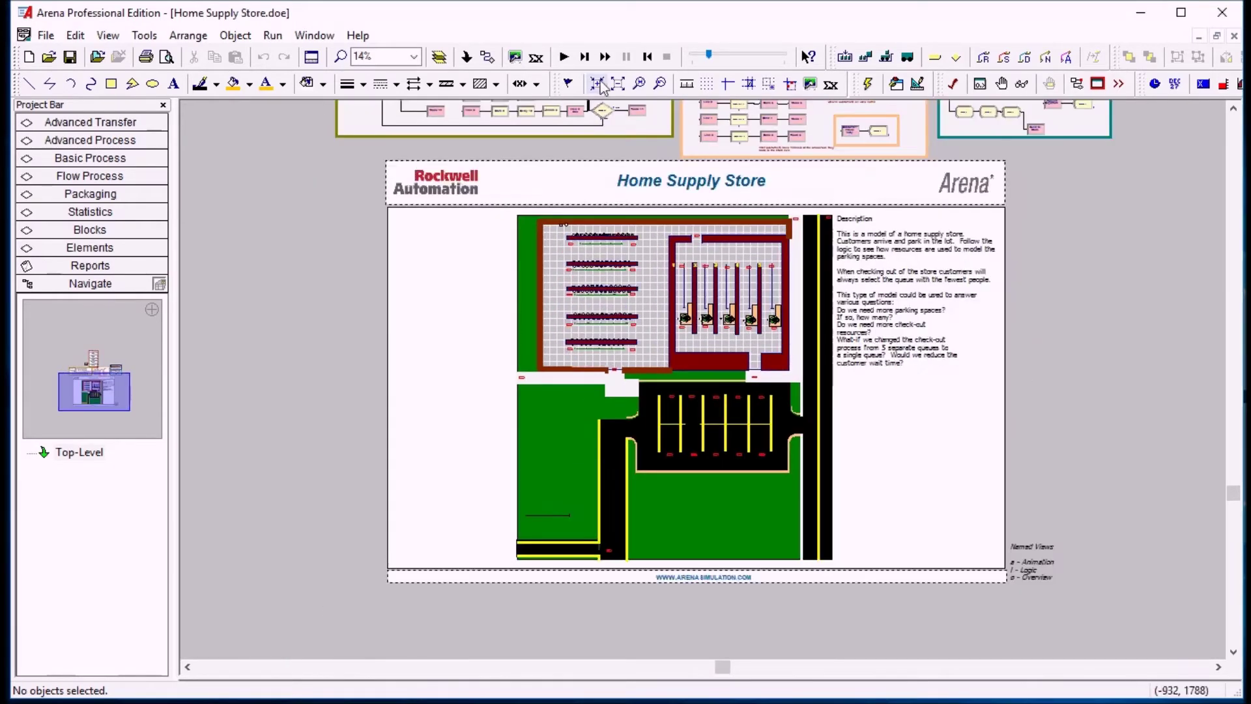
click(340, 57)
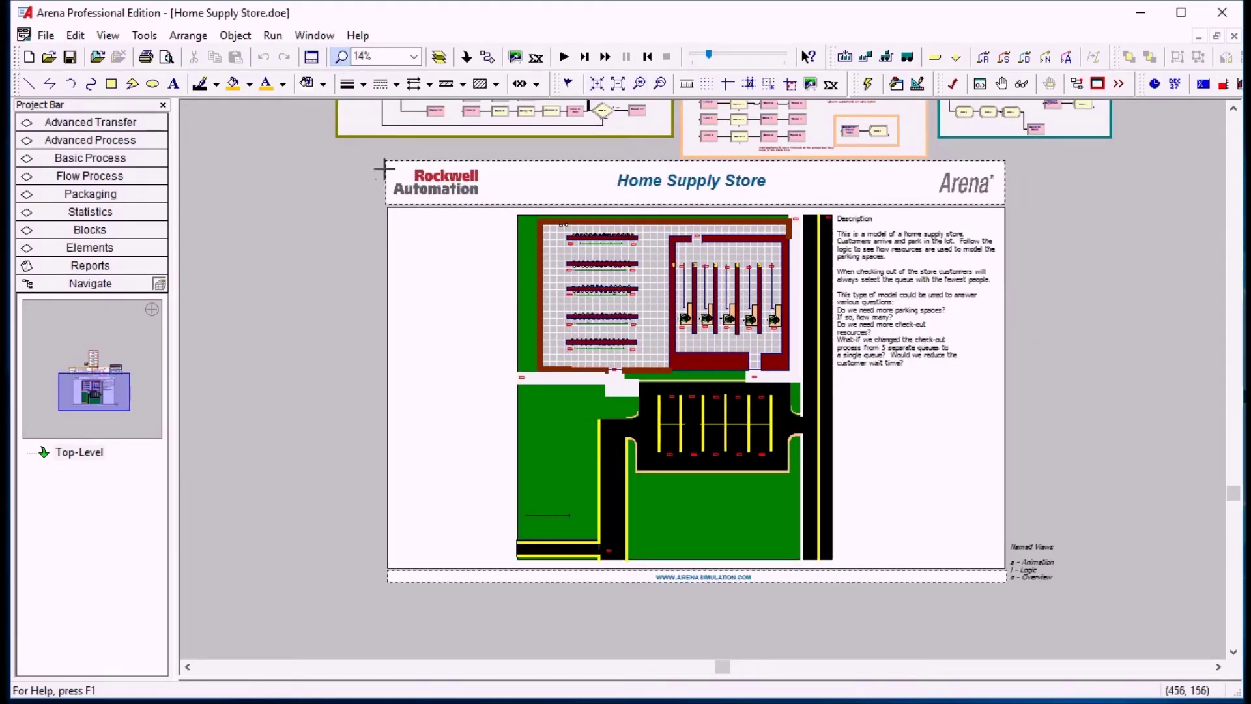
drag(384, 169, 1060, 585)
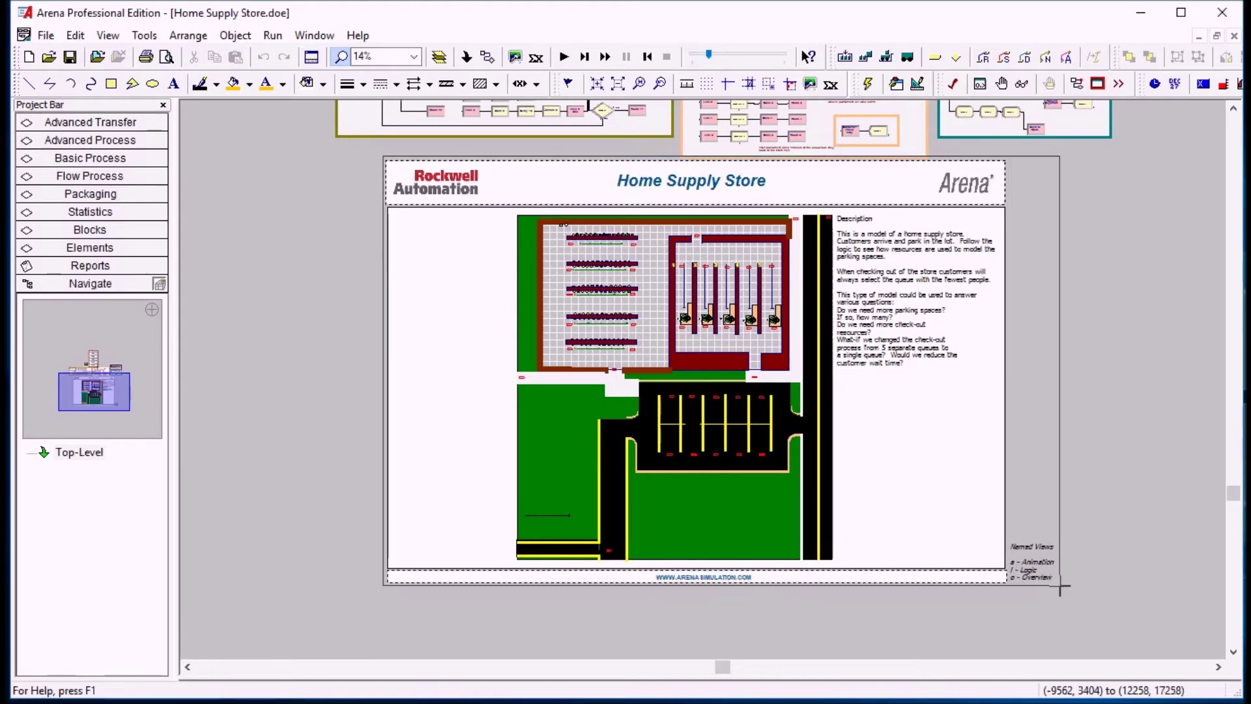
scroll(1066, 507, left, 3)
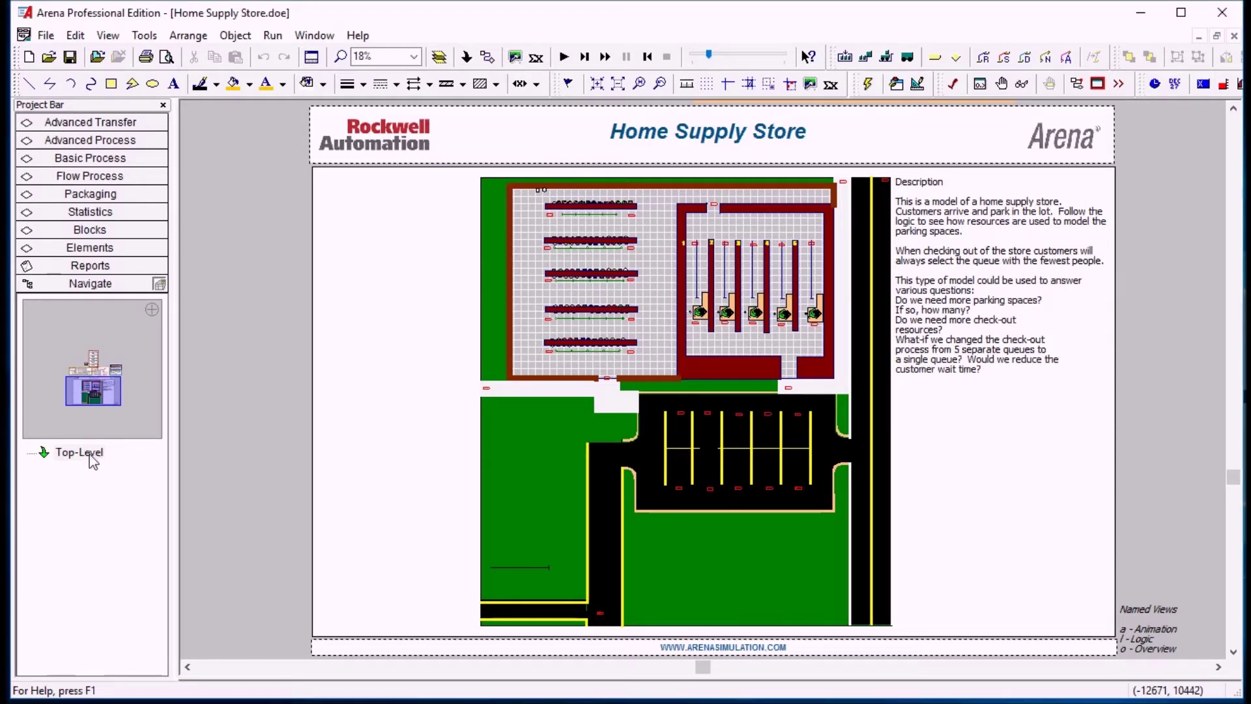
click(108, 123)
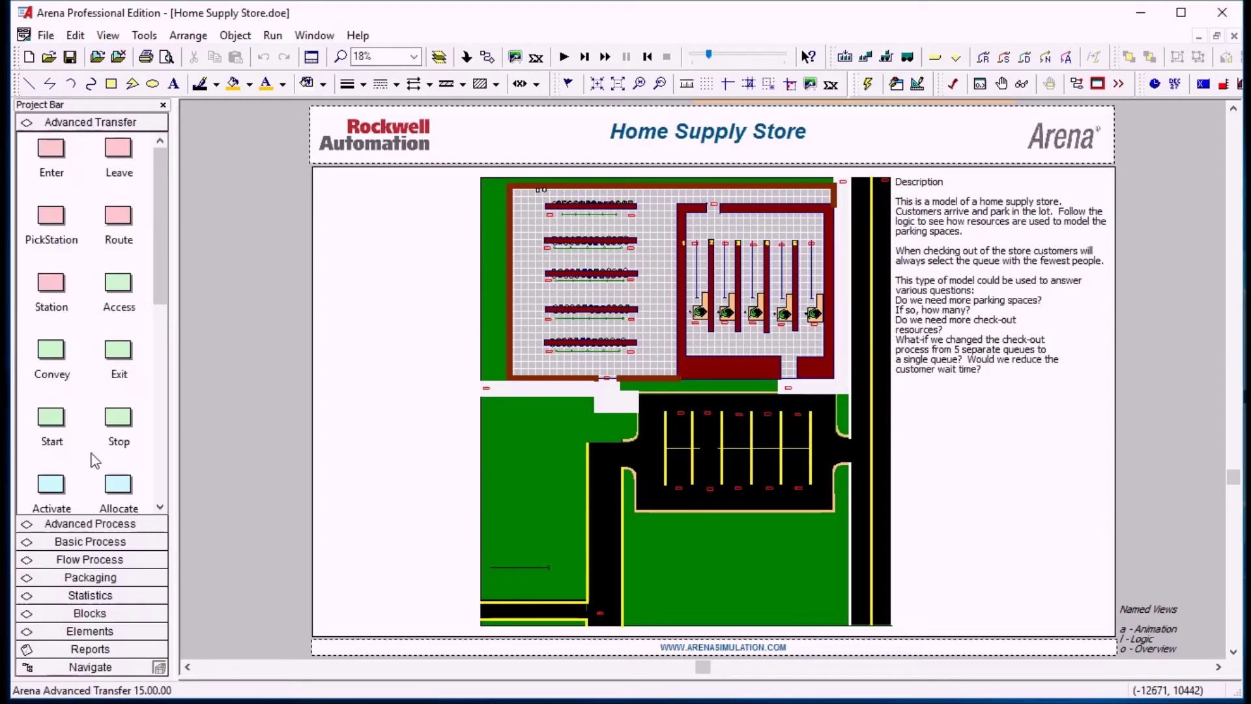
click(92, 671)
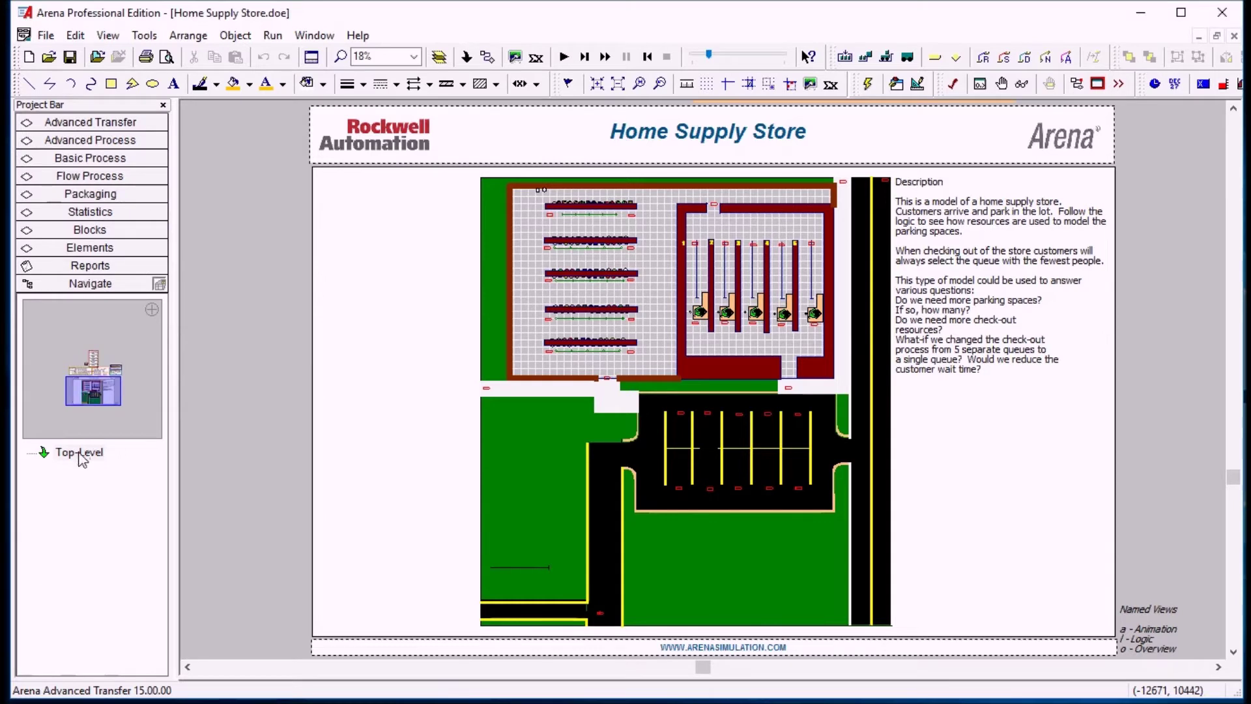
Add a named view 'Animation' with hot key A for the current store layout framing
right_click(81, 458)
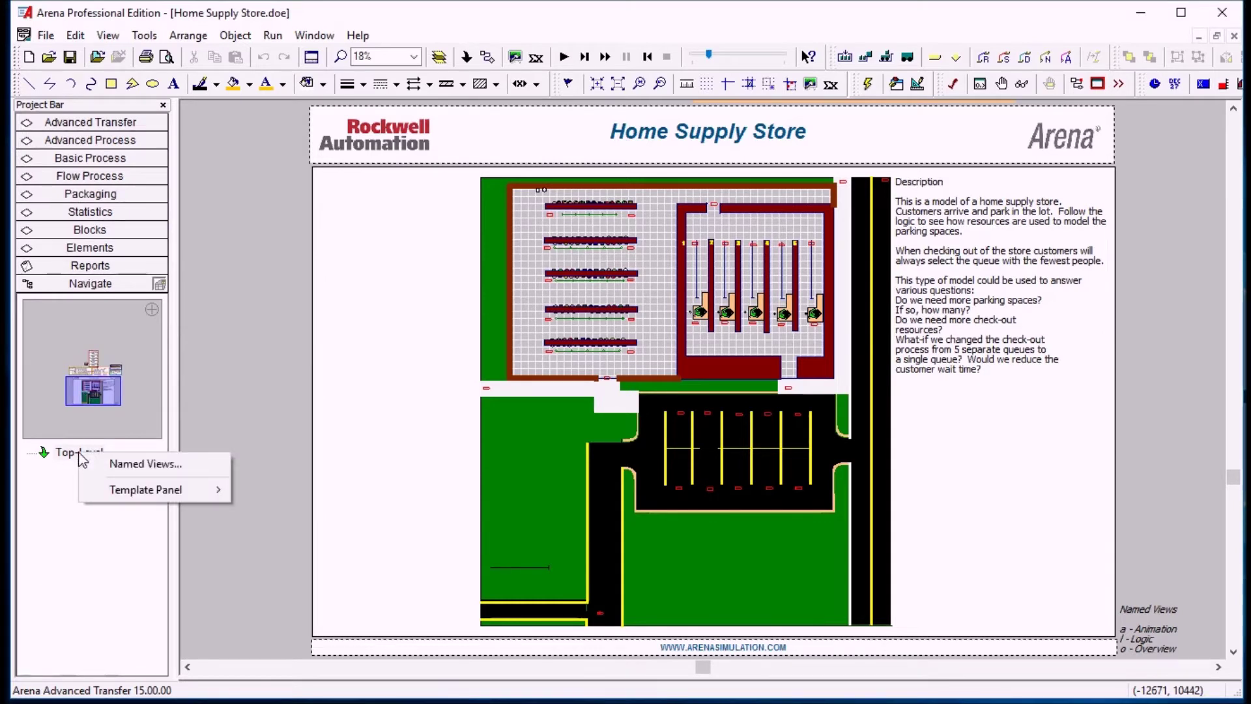
click(151, 466)
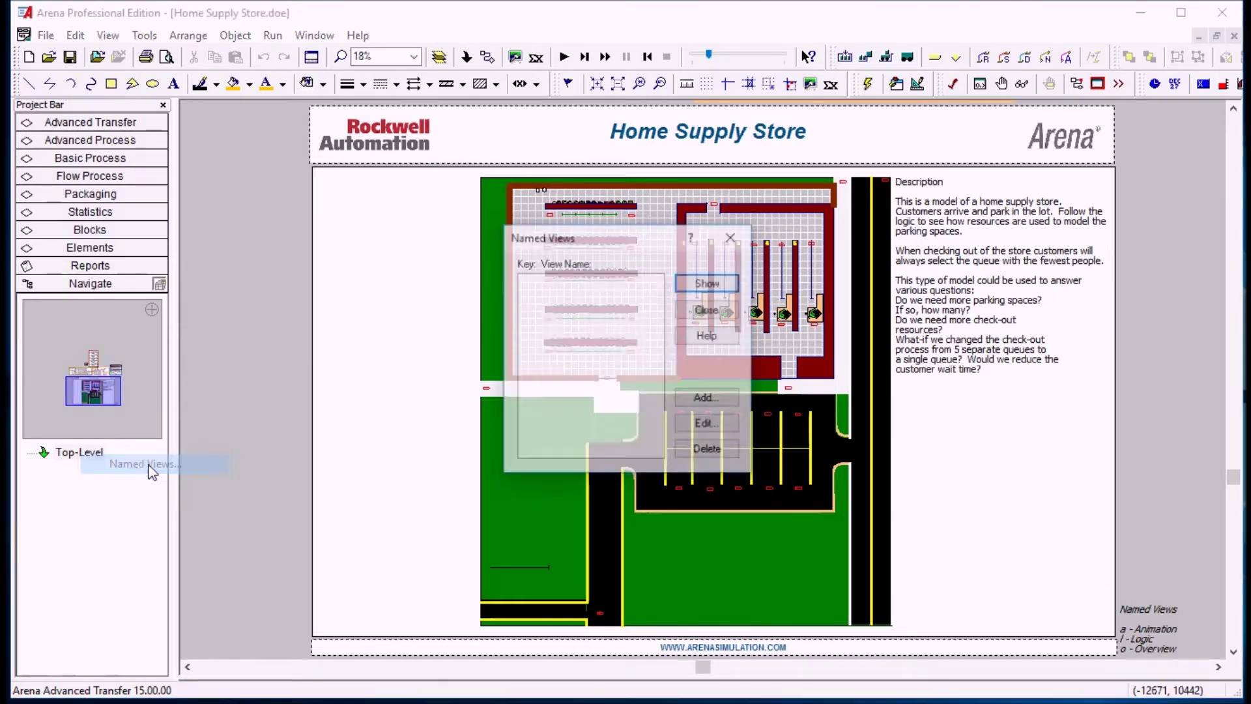
click(712, 404)
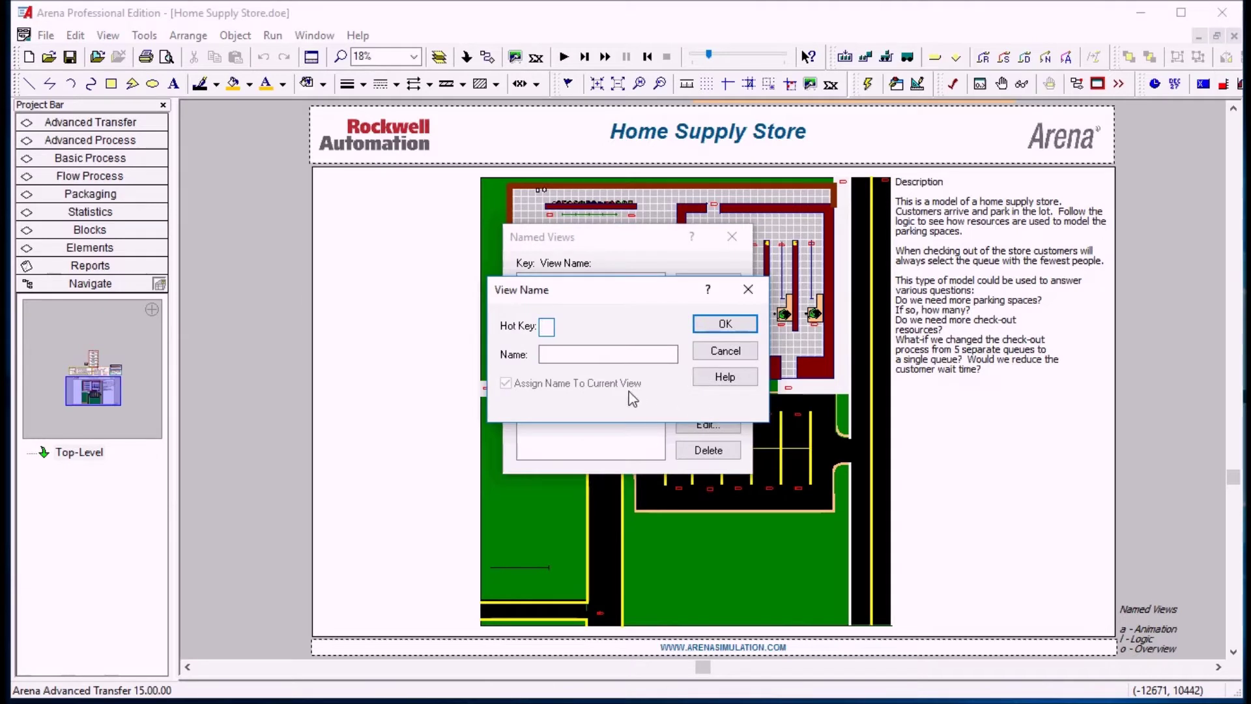
text(A)
click(567, 357)
text(Animation)
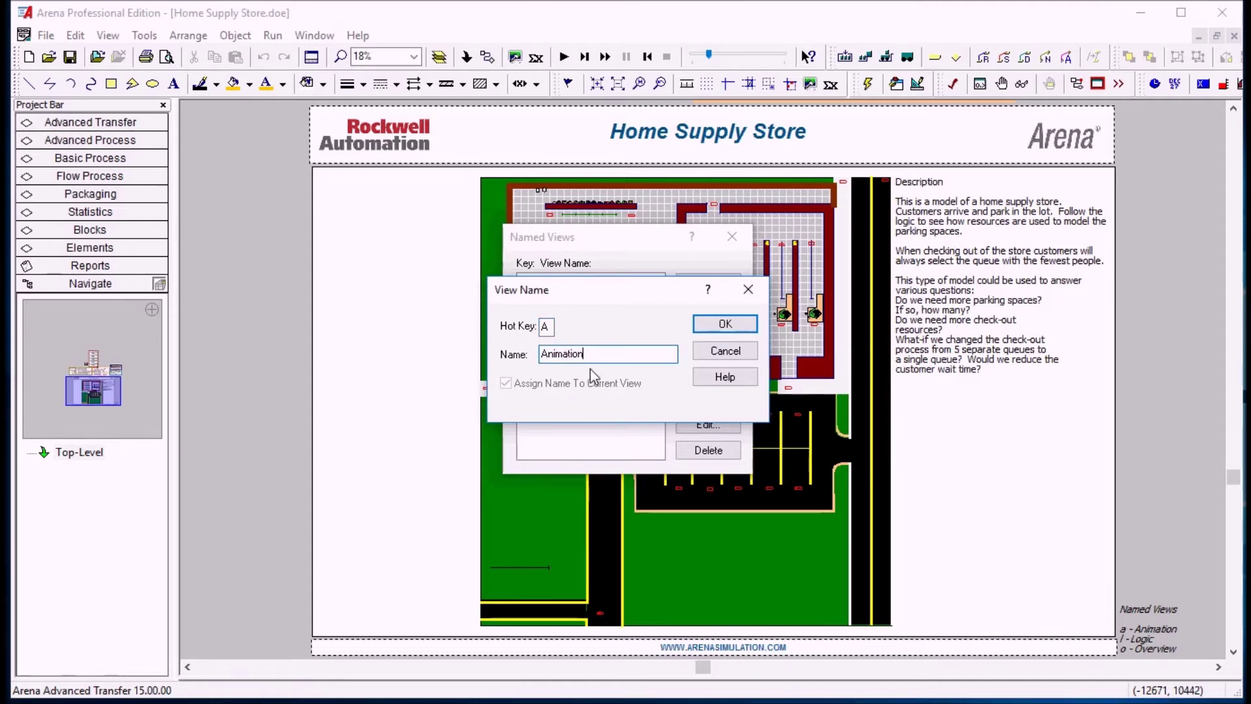
click(703, 329)
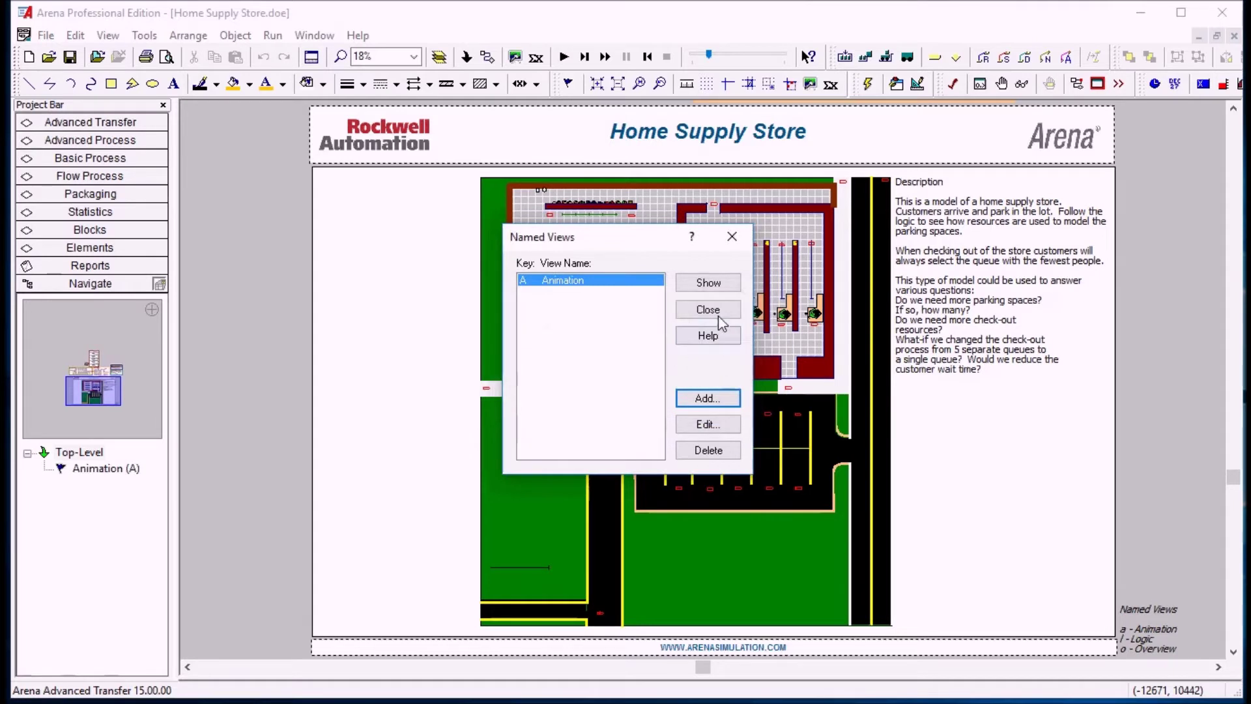
click(717, 306)
click(88, 455)
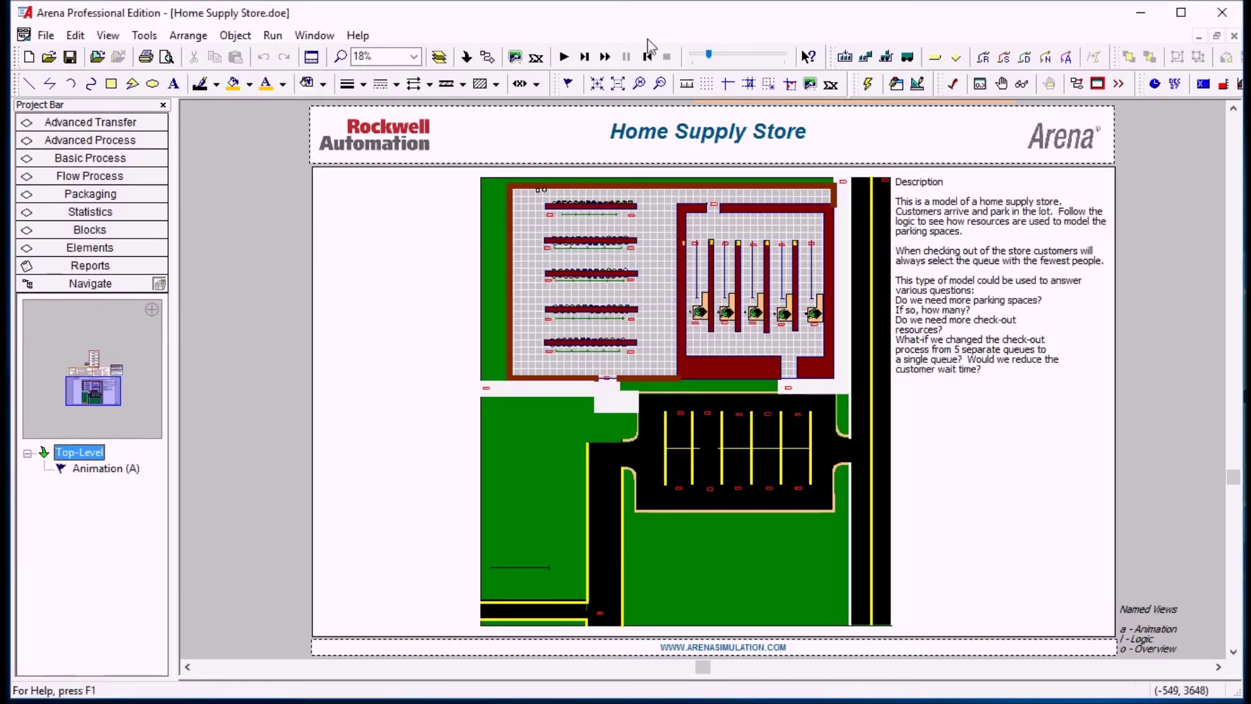
click(640, 84)
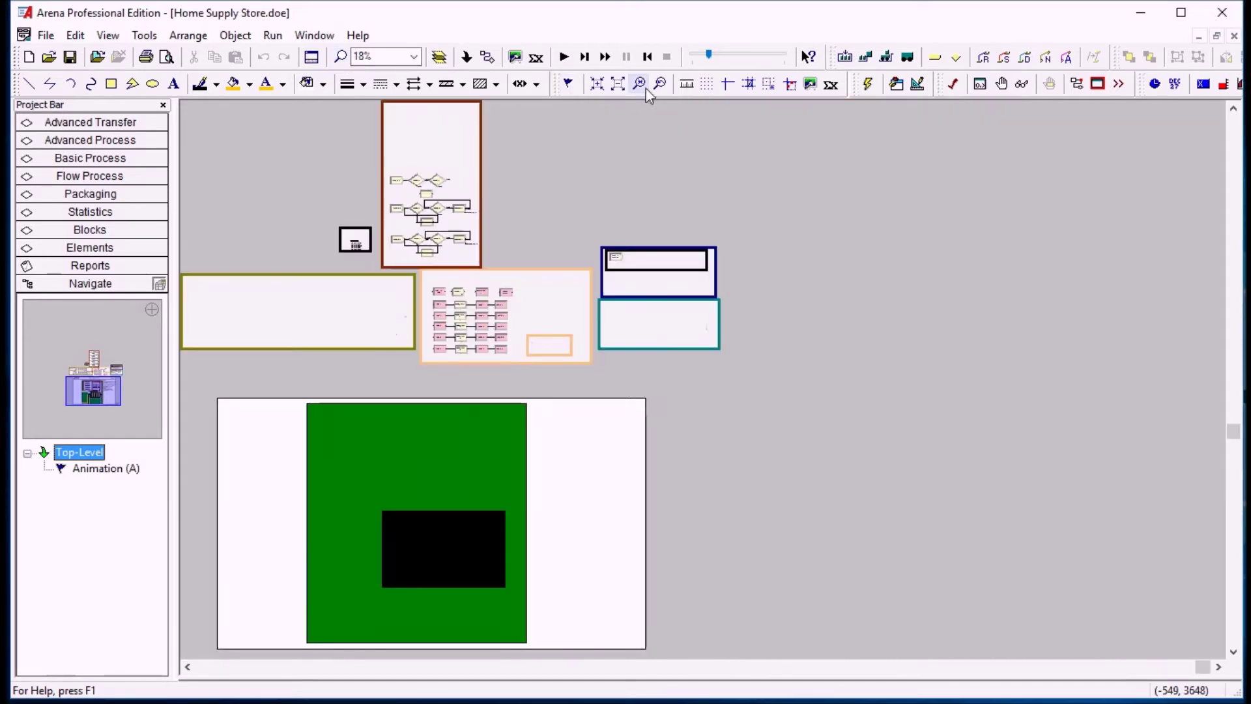
click(104, 468)
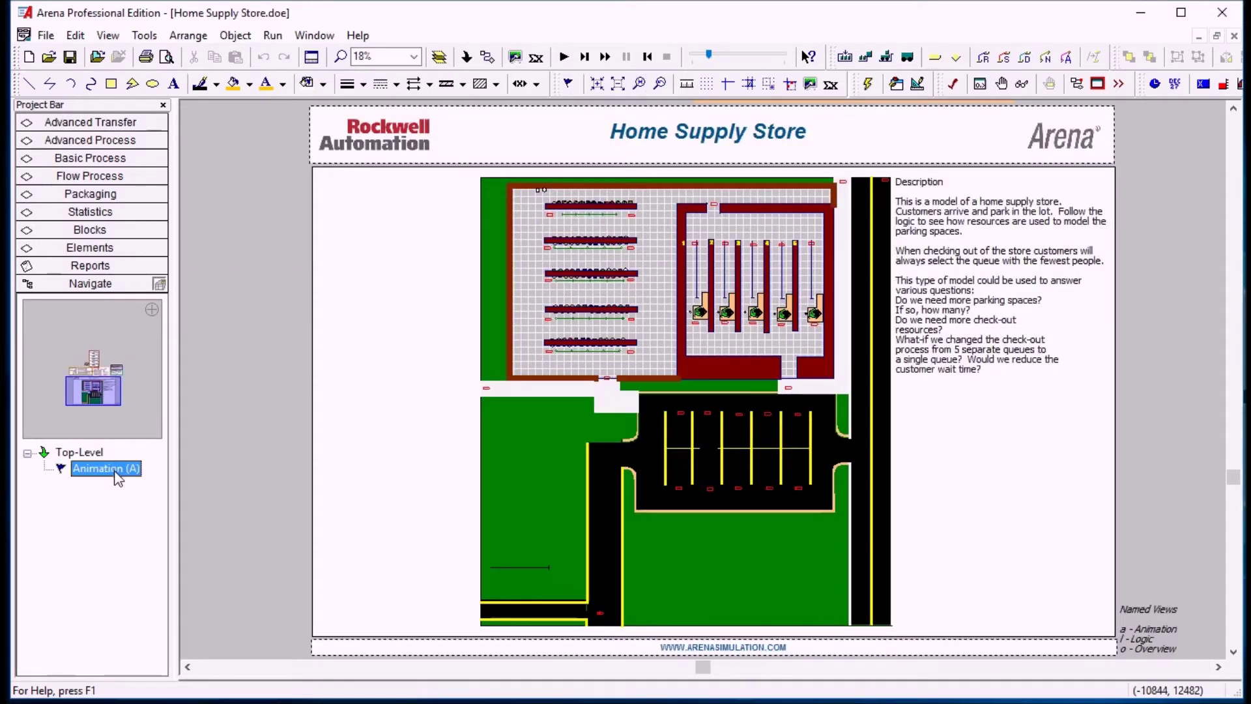
scroll(761, 413, down, 3)
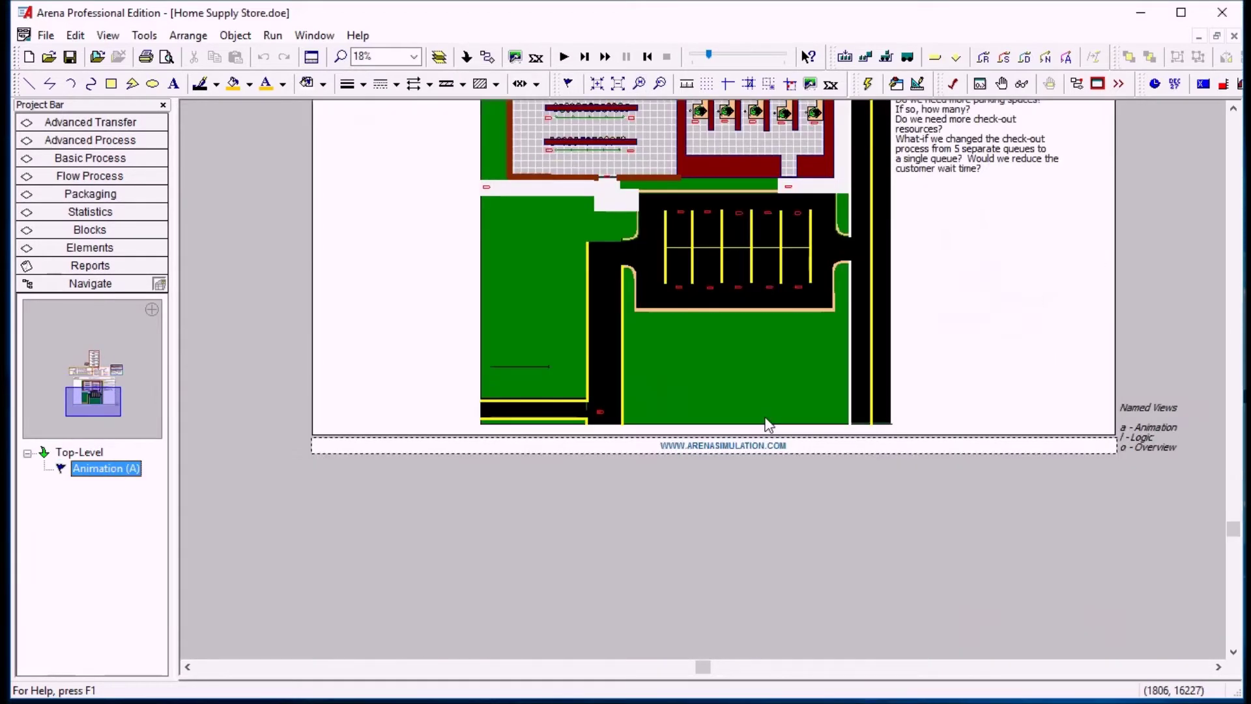
key(minus)
scroll(814, 436, up, 6)
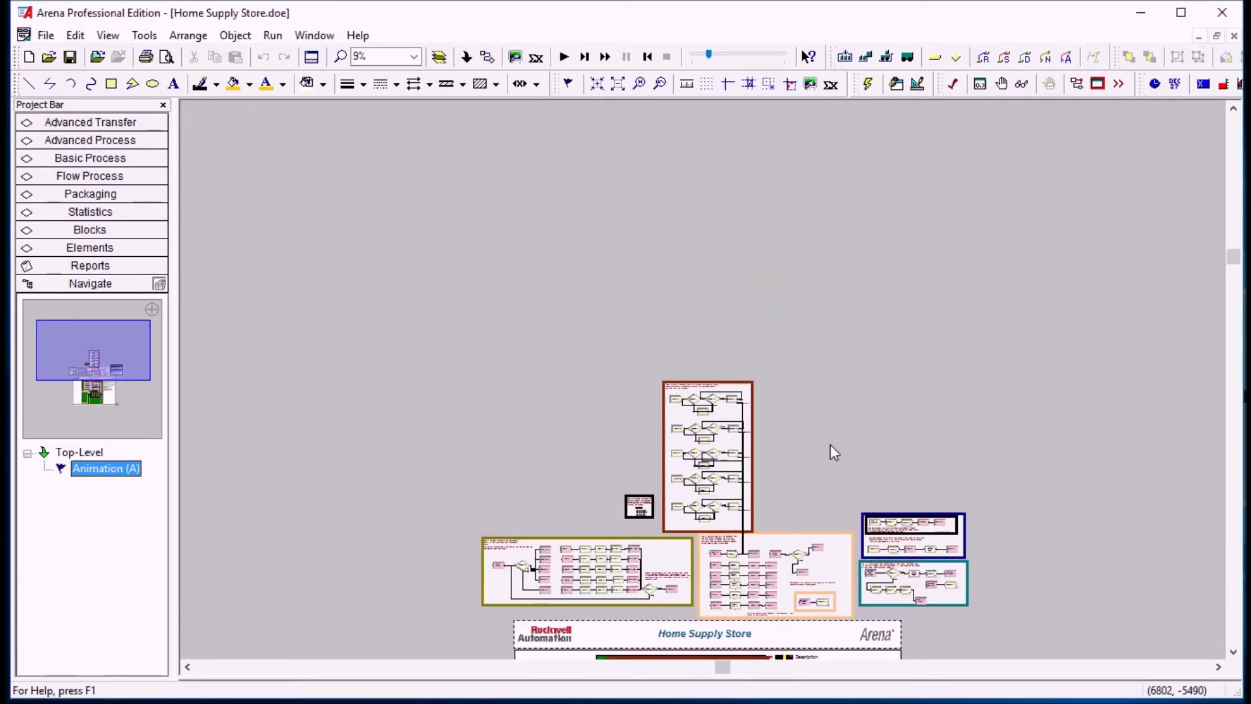
key(plus)
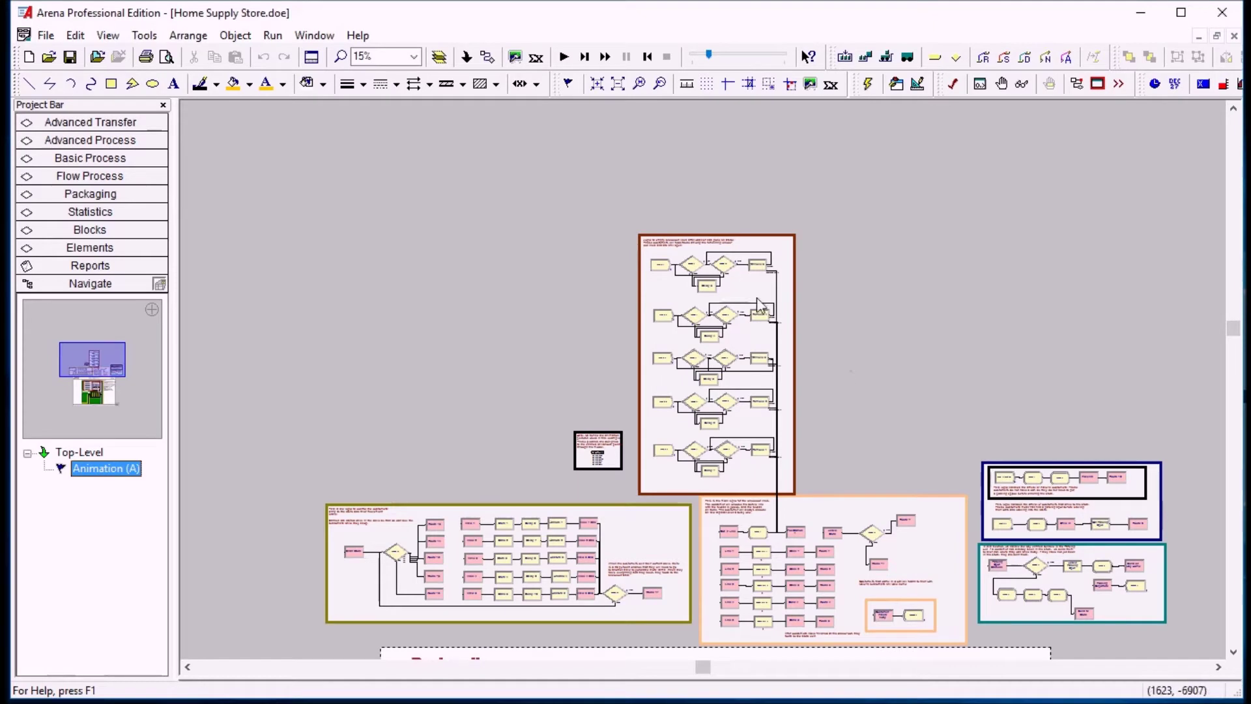
click(126, 470)
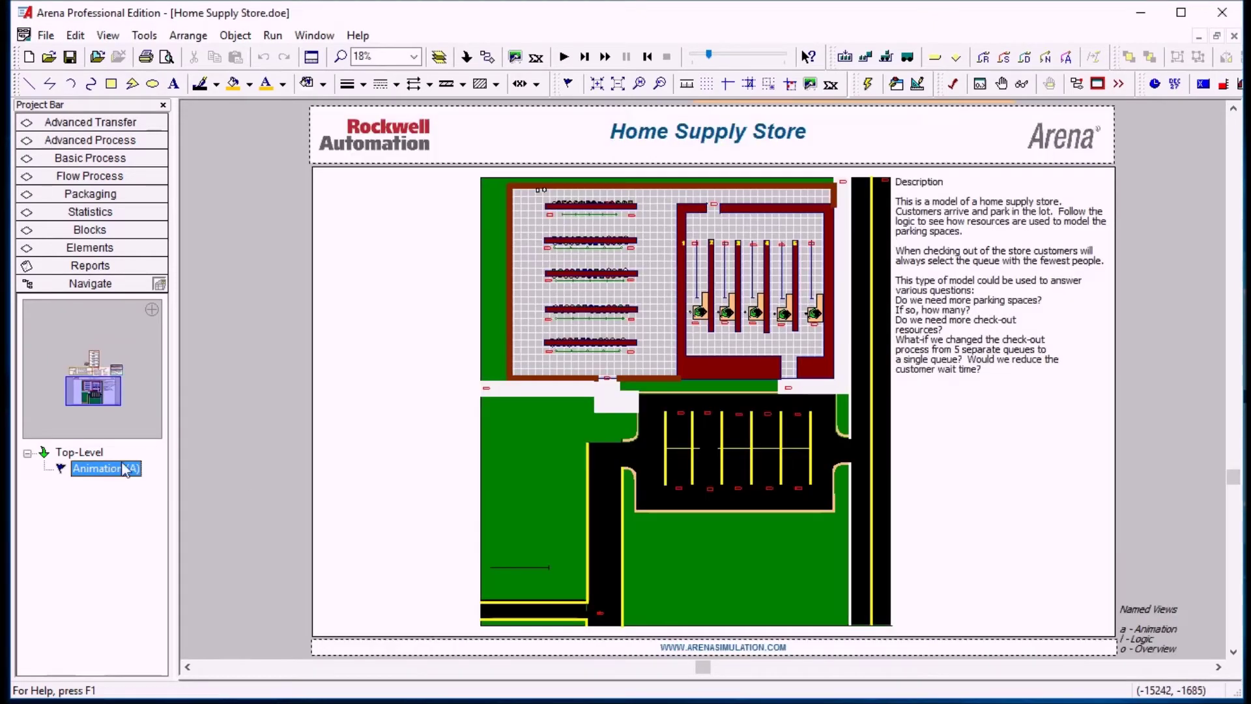
click(639, 83)
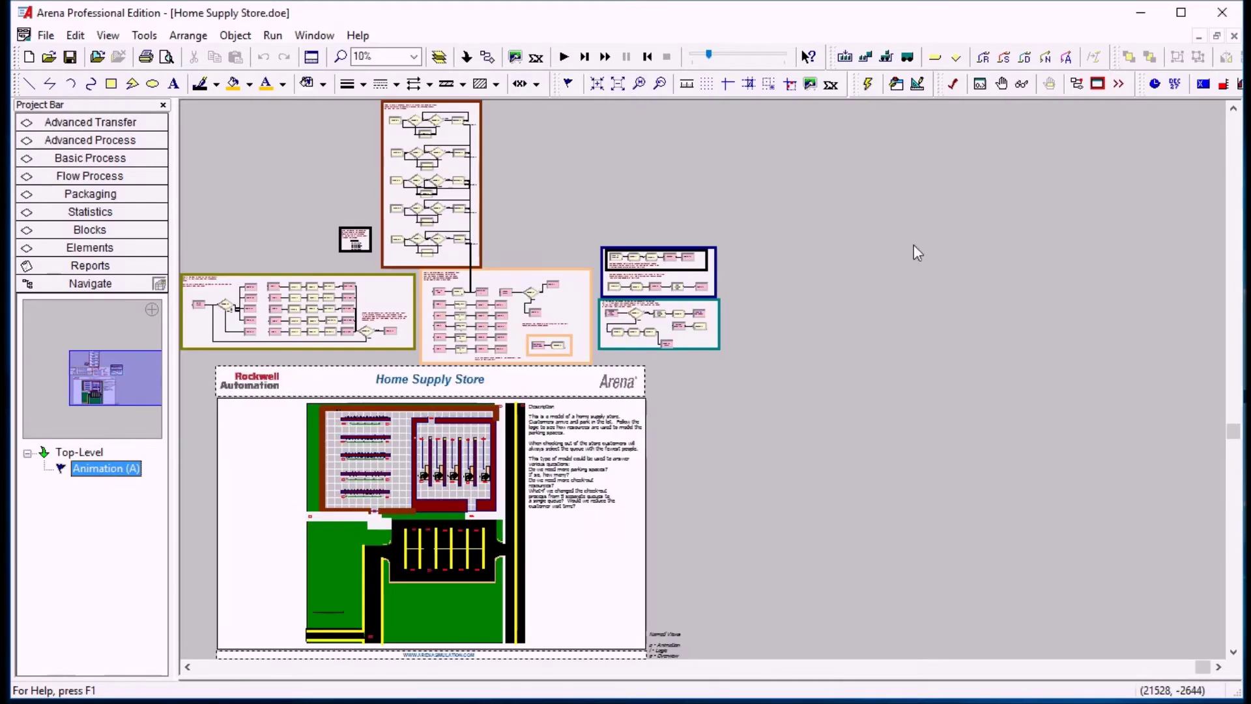
click(1007, 267)
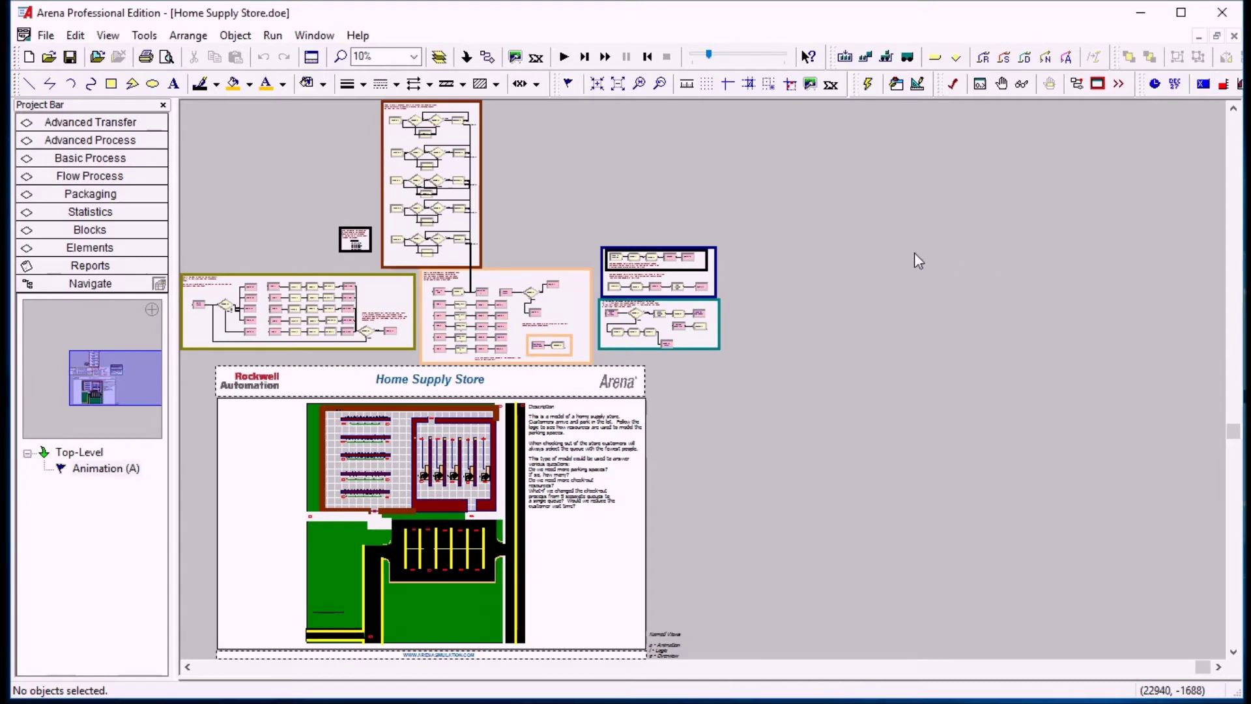
key(a)
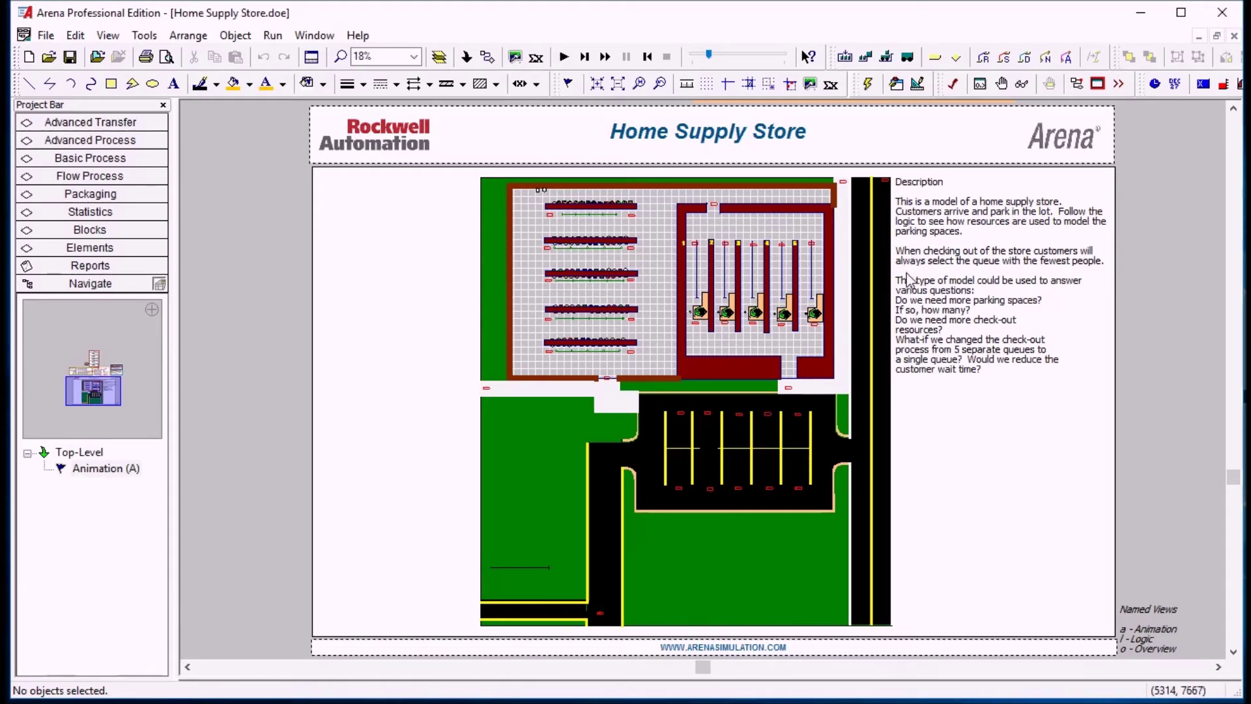
scroll(912, 285, up, 5)
Zoom out, then zoom-box onto the logic flowcharts above the store layout
scroll(909, 285, up, 2)
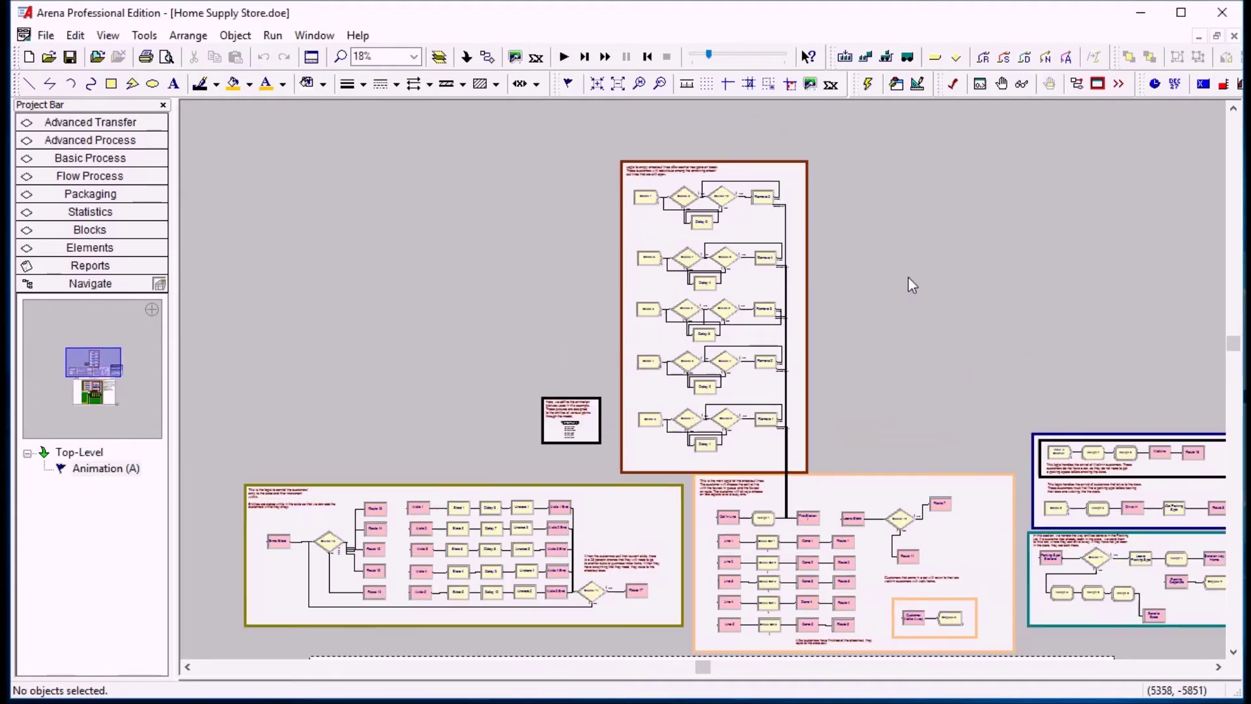
click(659, 83)
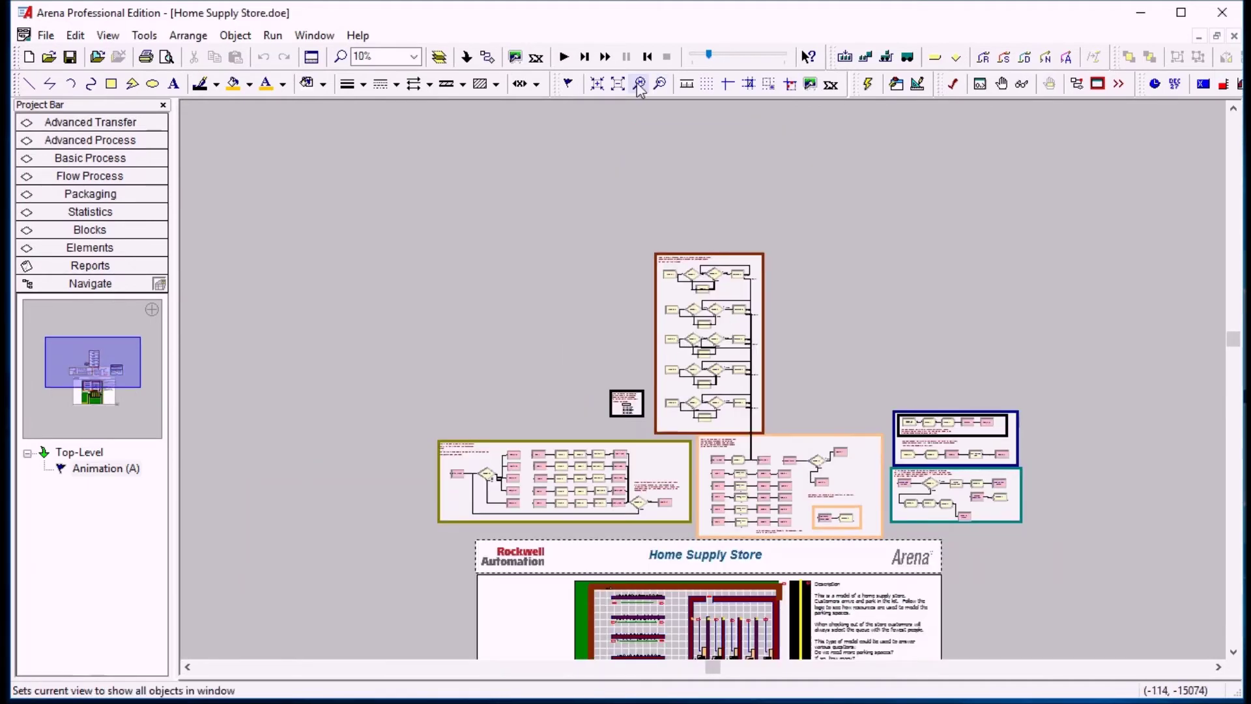
click(340, 57)
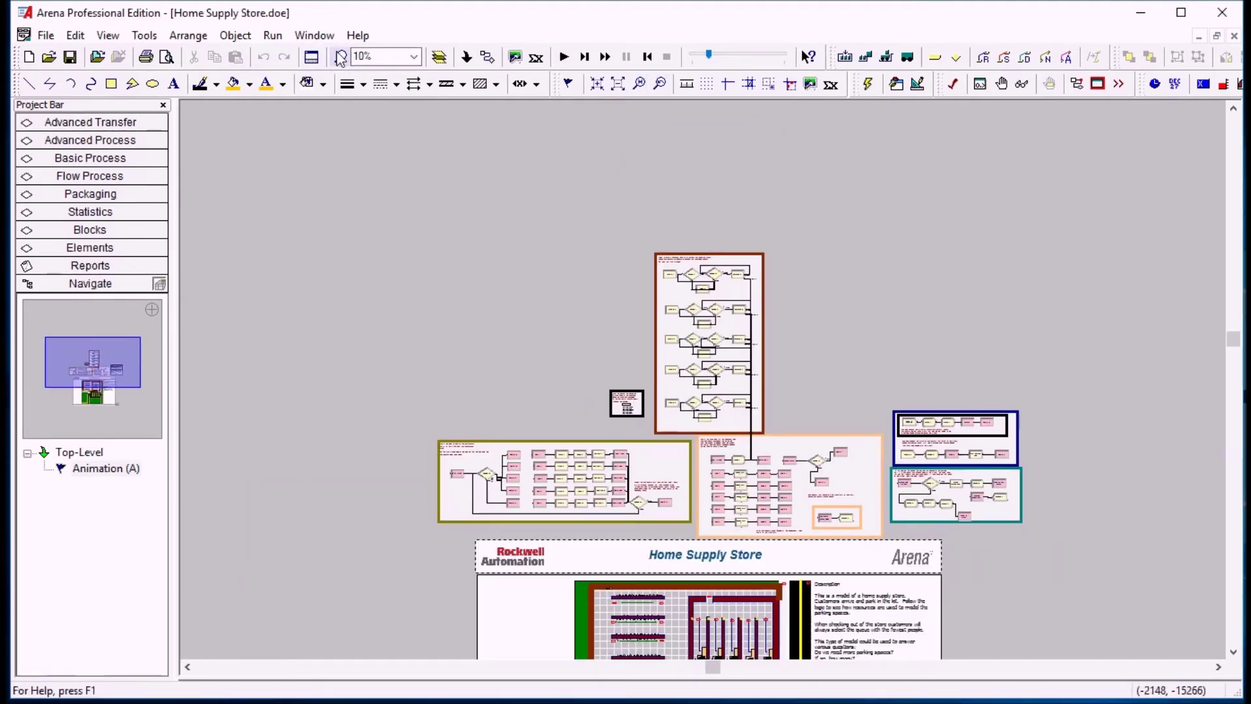
drag(1037, 541, 432, 246)
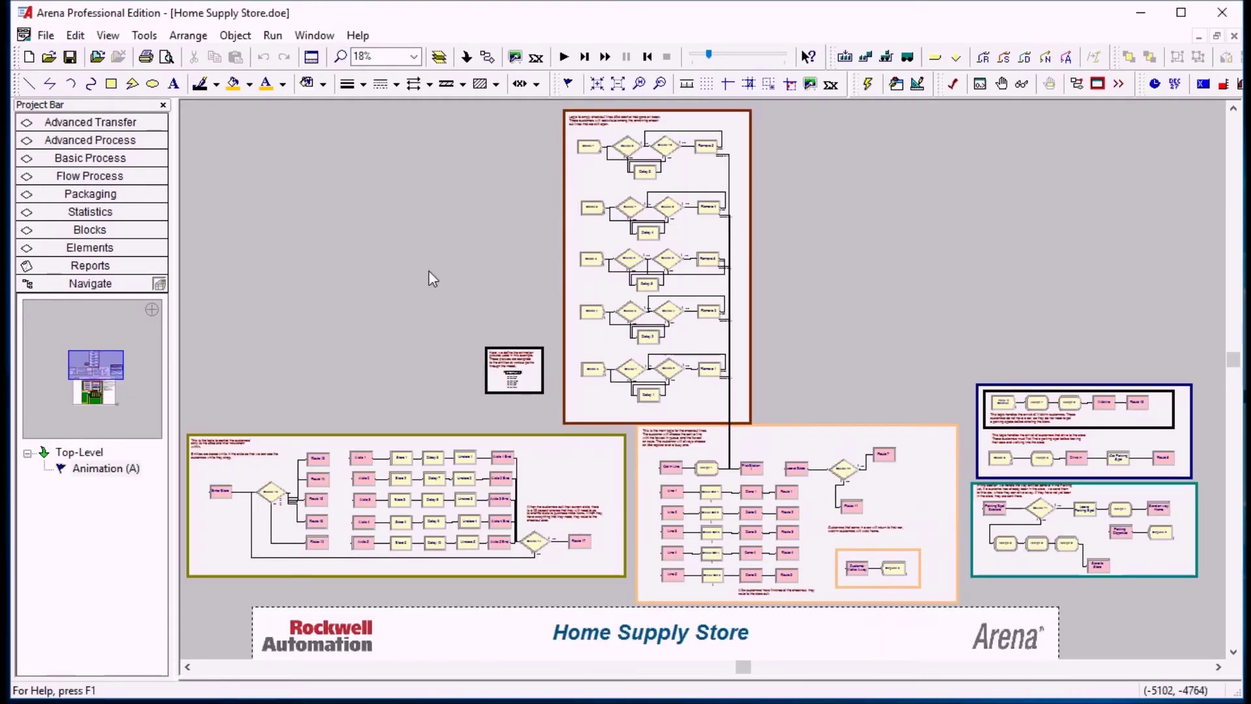
Add a named view 'Logic' with hot key L for this framing
right_click(87, 454)
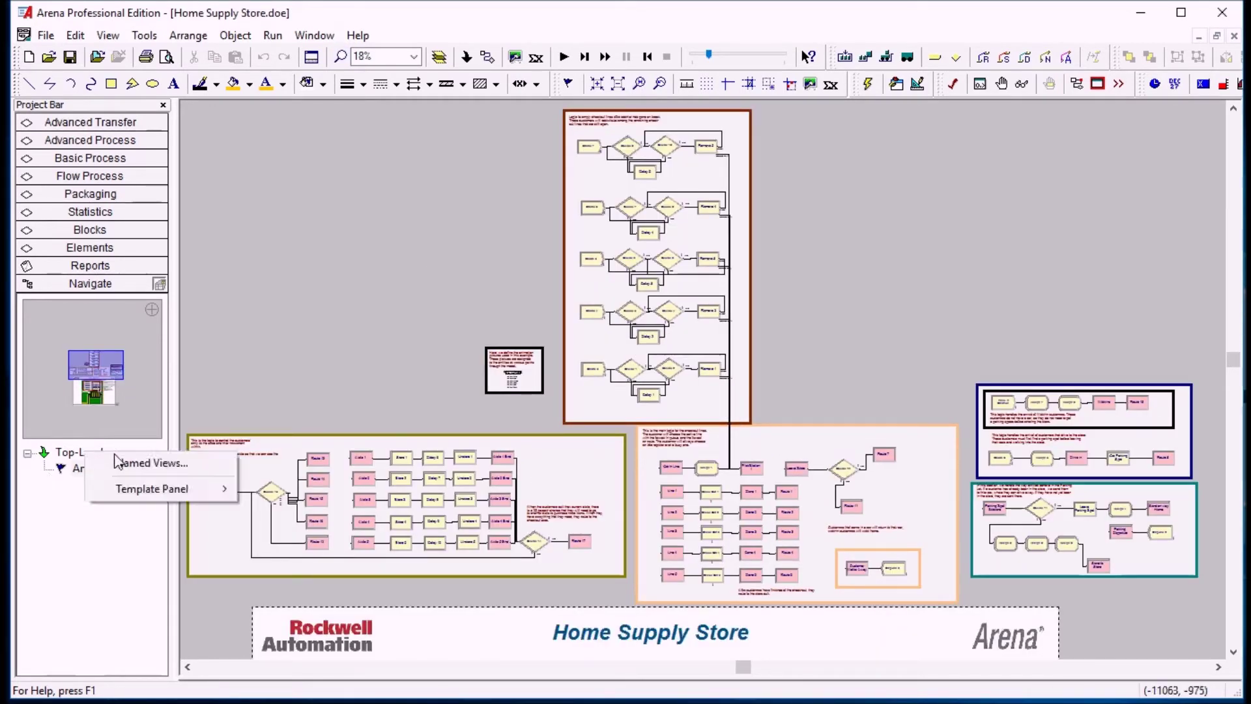
click(131, 460)
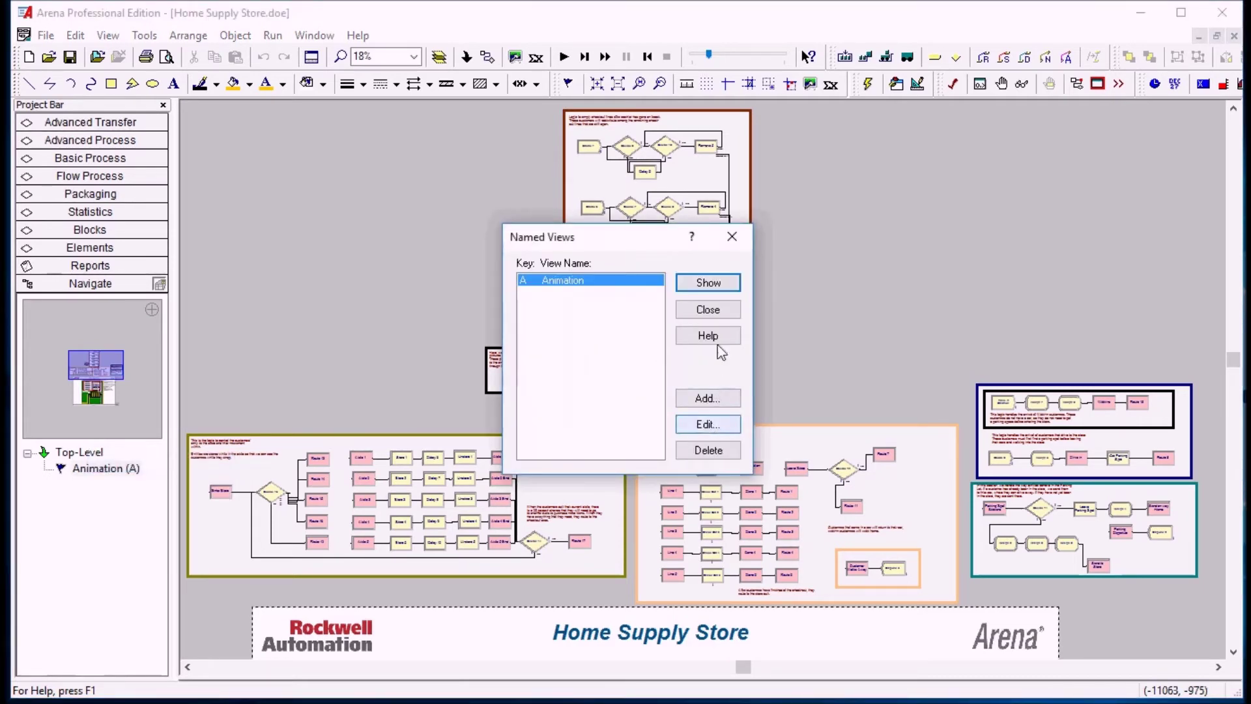
click(694, 399)
text(L)
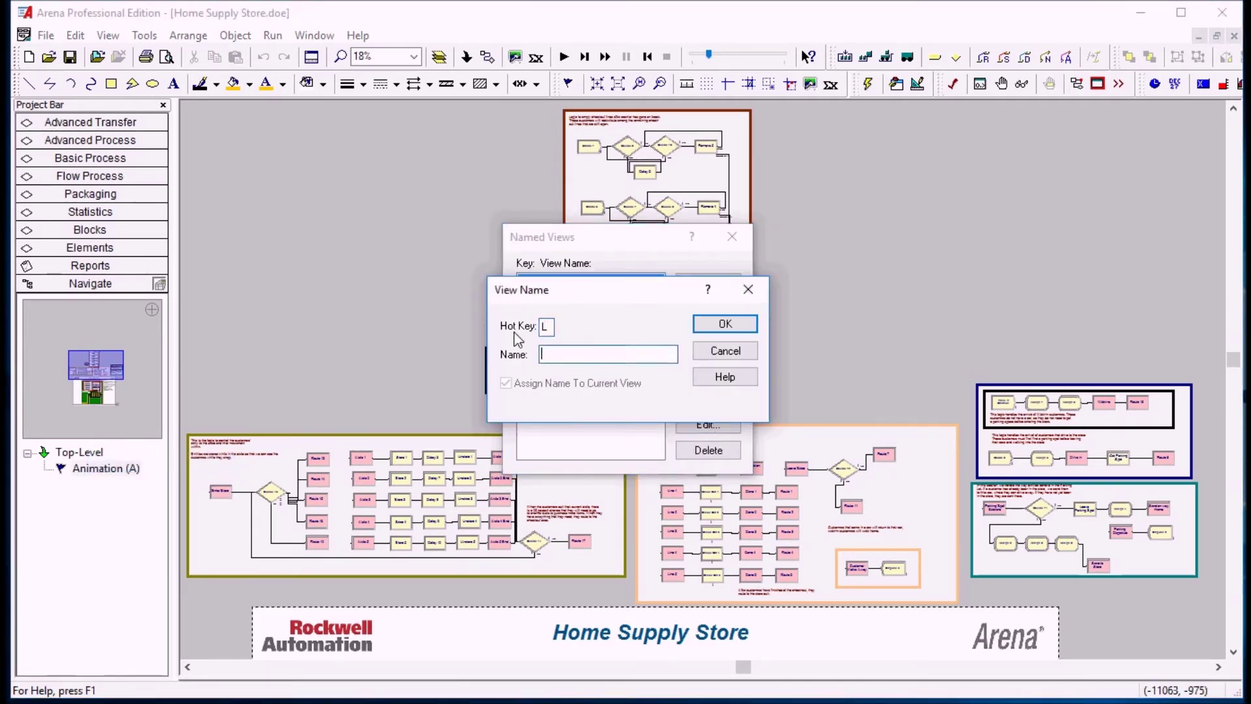
key(Tab)
text(Logic)
click(723, 324)
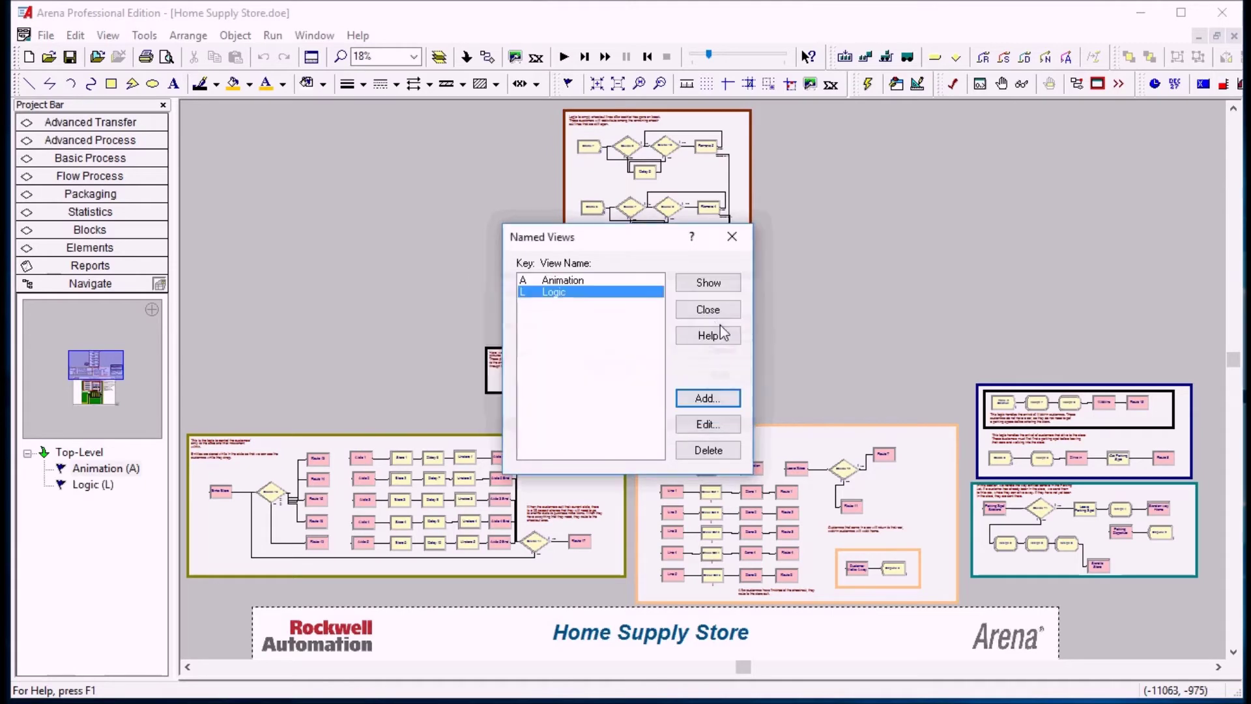
Close the named views list and zoom-box tightly around the checkout lines logic
click(707, 306)
scroll(782, 339, down, 1)
scroll(862, 348, down, 1)
scroll(862, 348, up, 1)
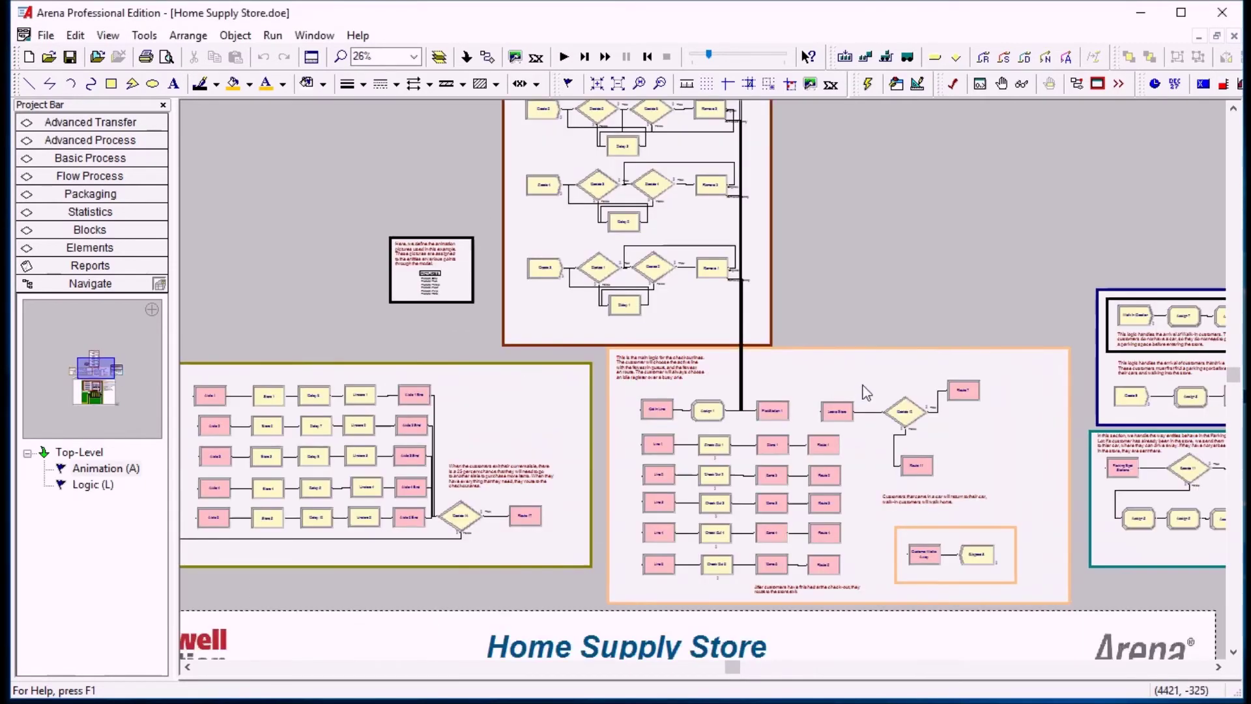
scroll(864, 386, up, 1)
scroll(868, 391, right, 3)
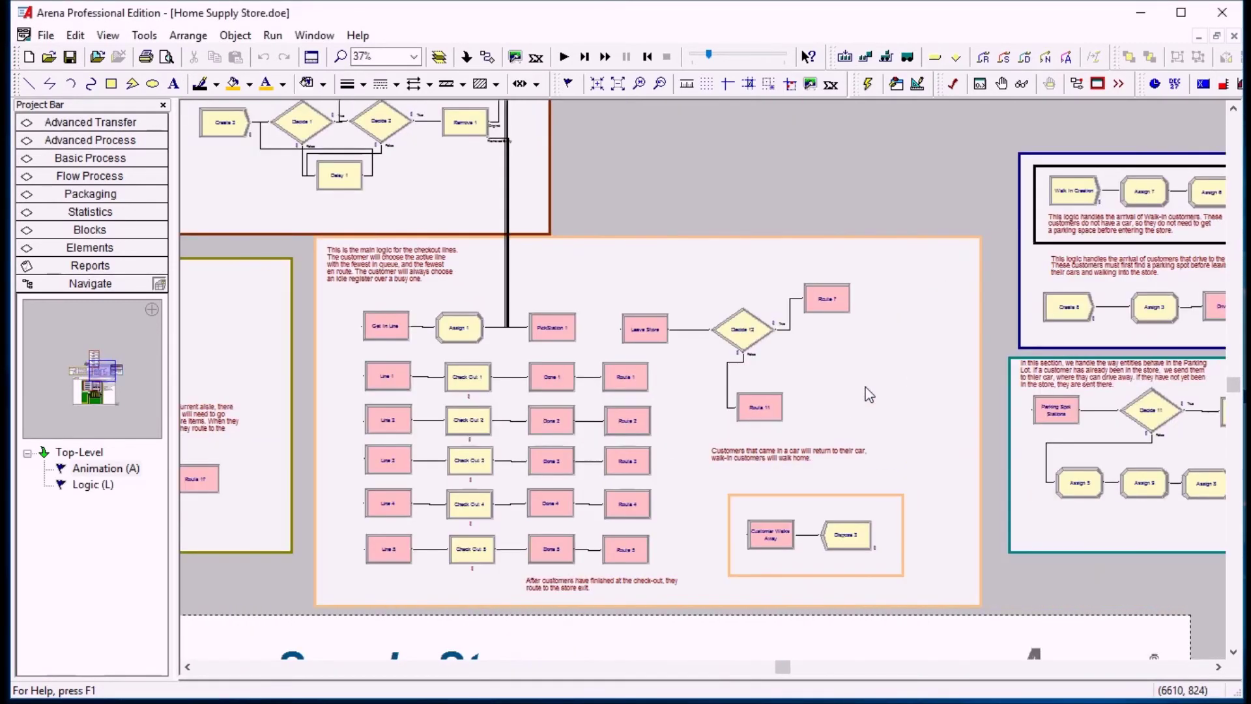
scroll(866, 385, up, 1)
scroll(866, 386, down, 1)
click(340, 56)
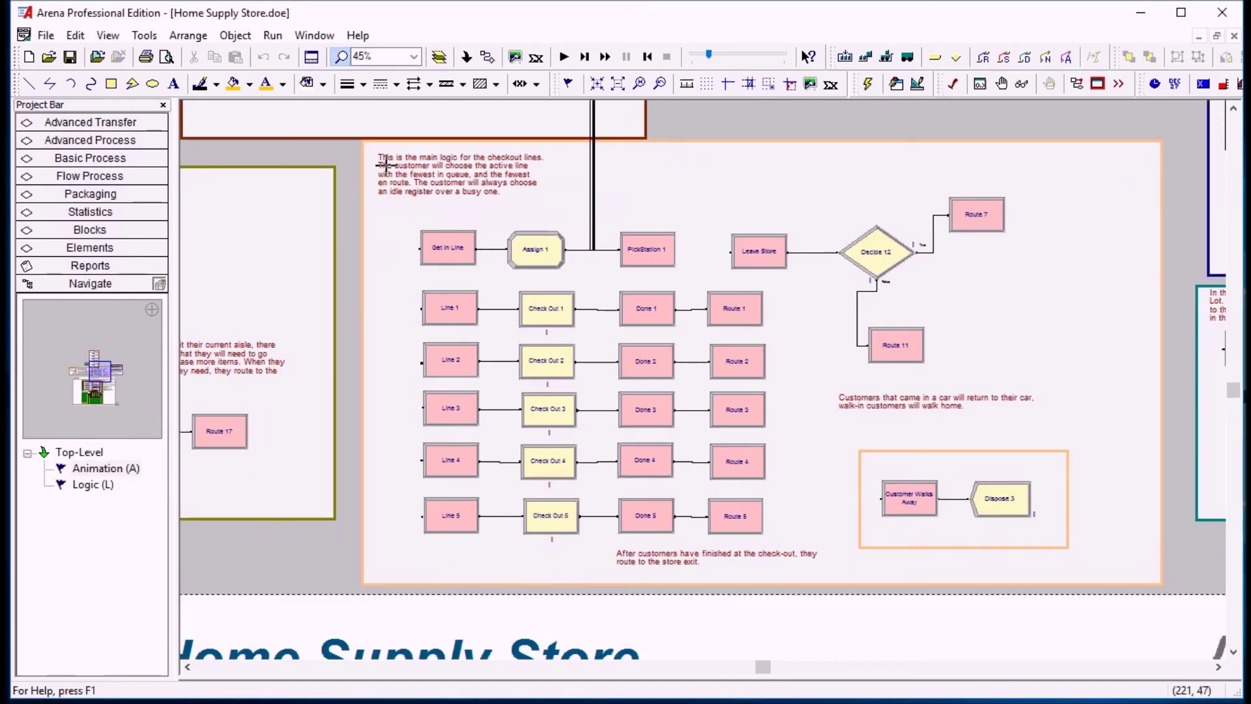
drag(362, 140, 1171, 594)
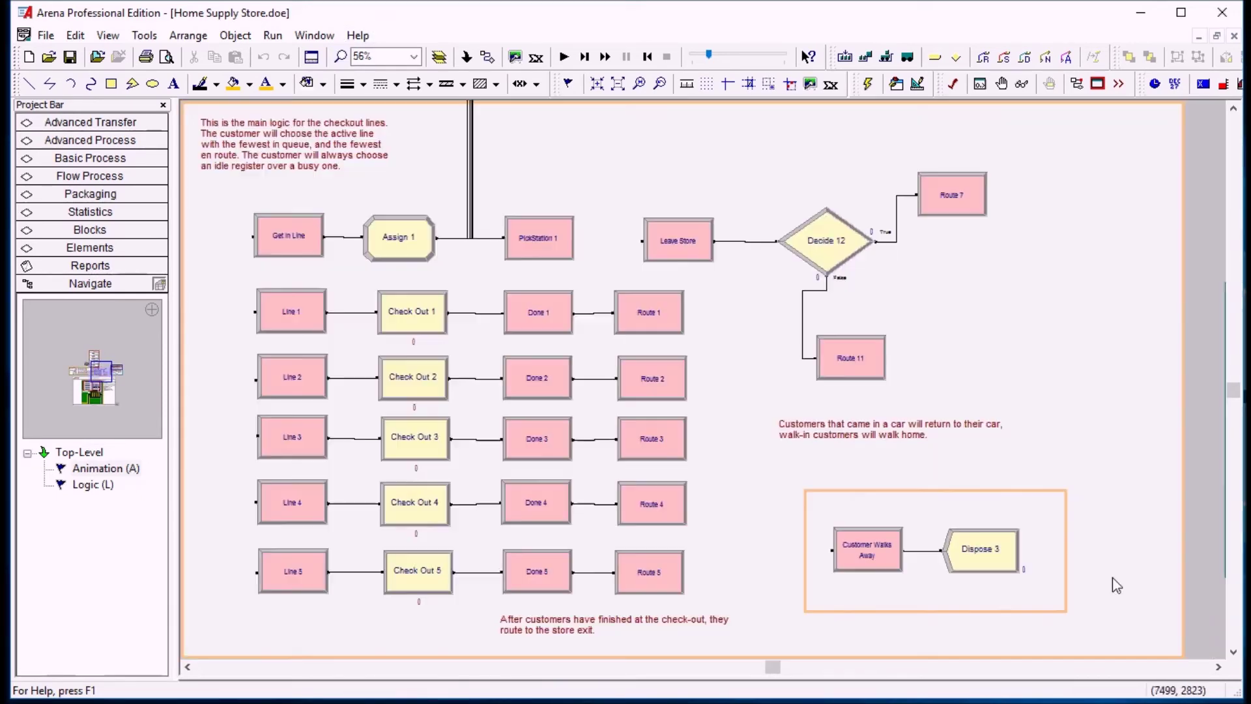
right_click(79, 454)
Add a named view 'Checkout lines' with hot key C for the checkout logic close-up
click(120, 463)
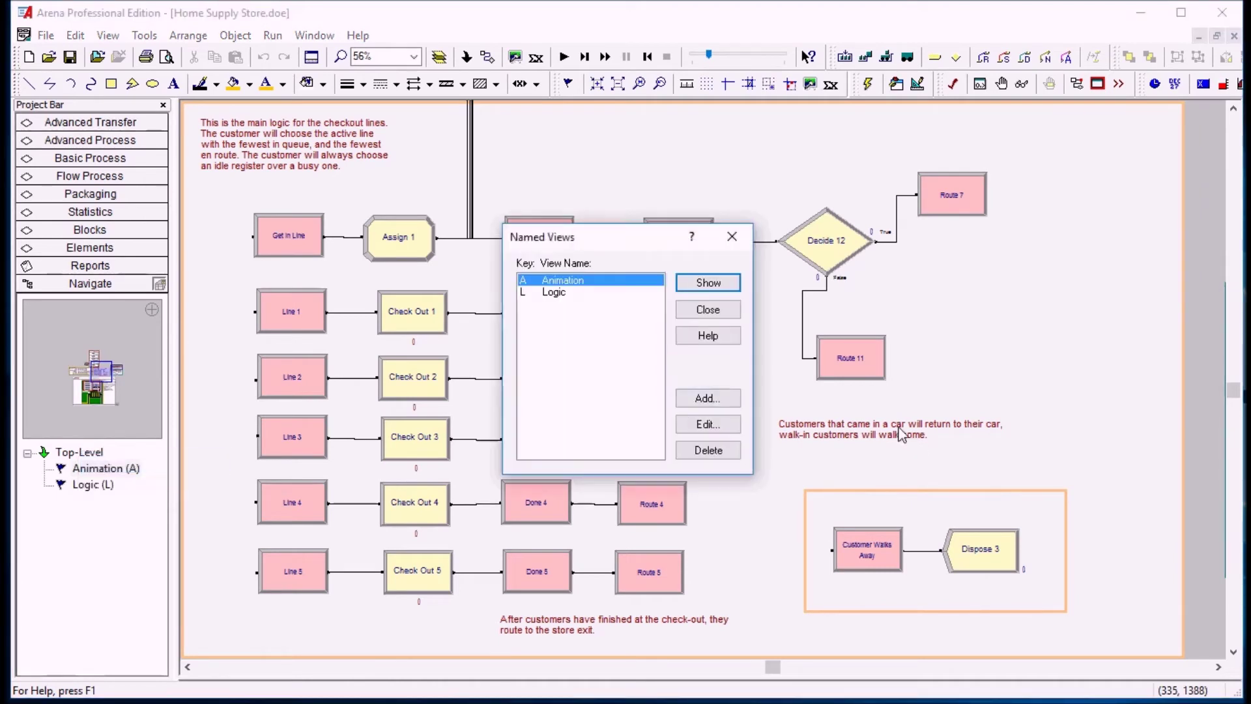
click(708, 399)
text(C)
click(566, 357)
text(Checkout l)
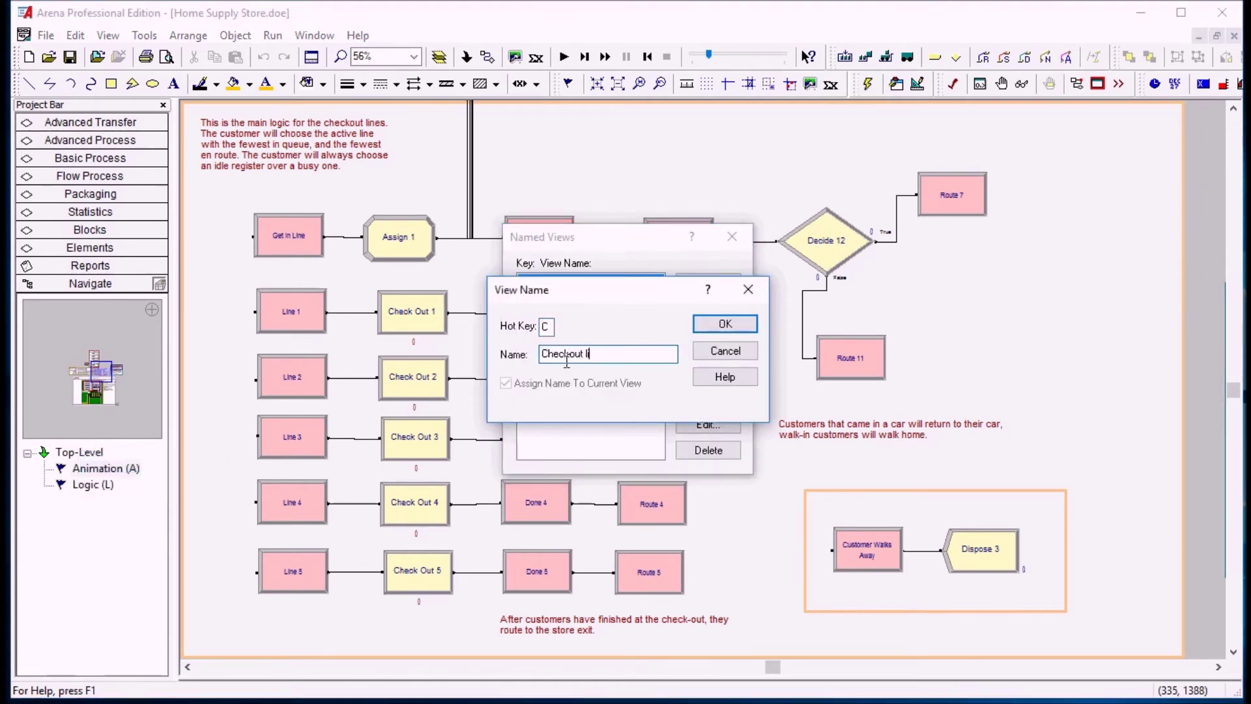
text(nes)
click(717, 324)
click(711, 308)
Zoom out, review the named views list without deleting Animation, then jump to Animation
key(minus)
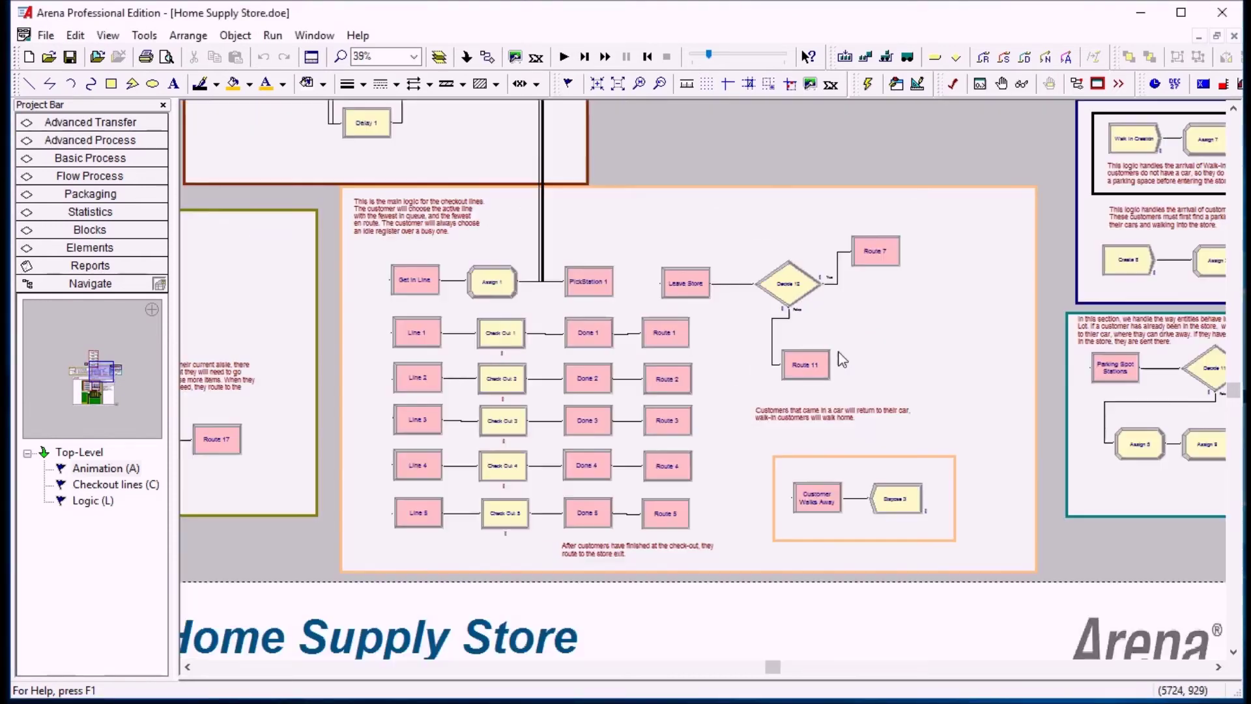
key(minus)
key(minus)
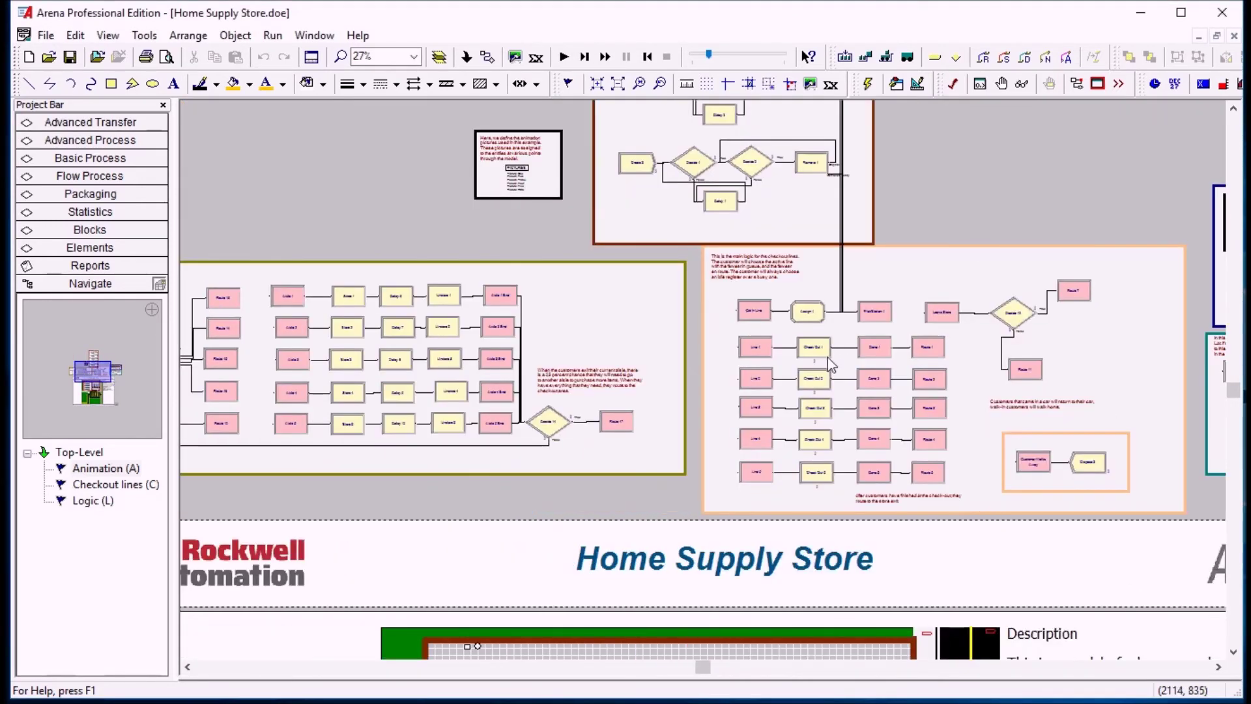
right_click(106, 483)
click(157, 492)
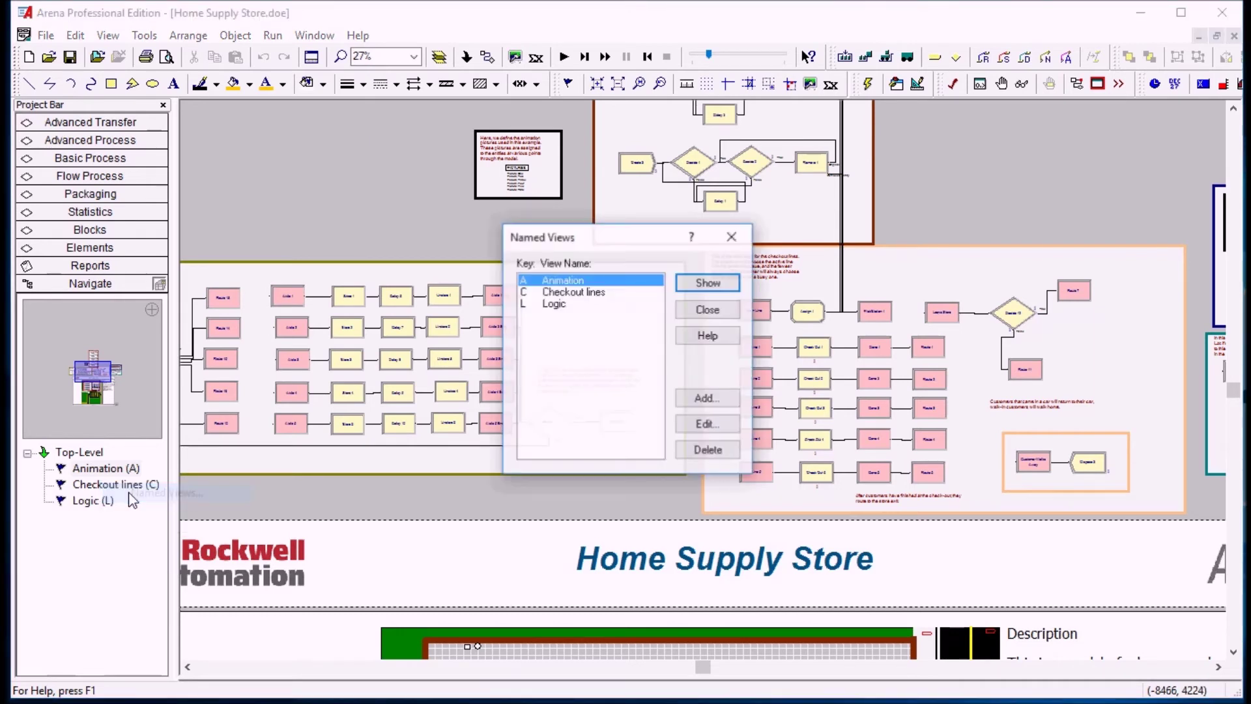
click(701, 448)
click(706, 400)
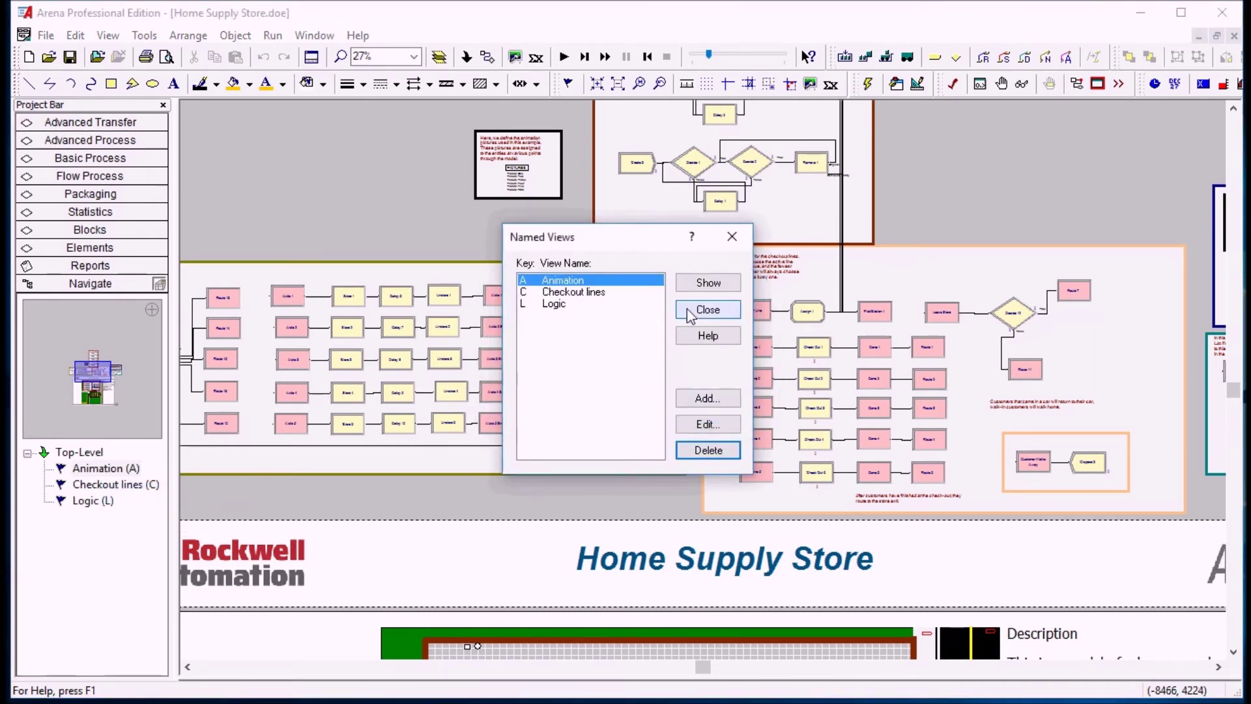
click(687, 311)
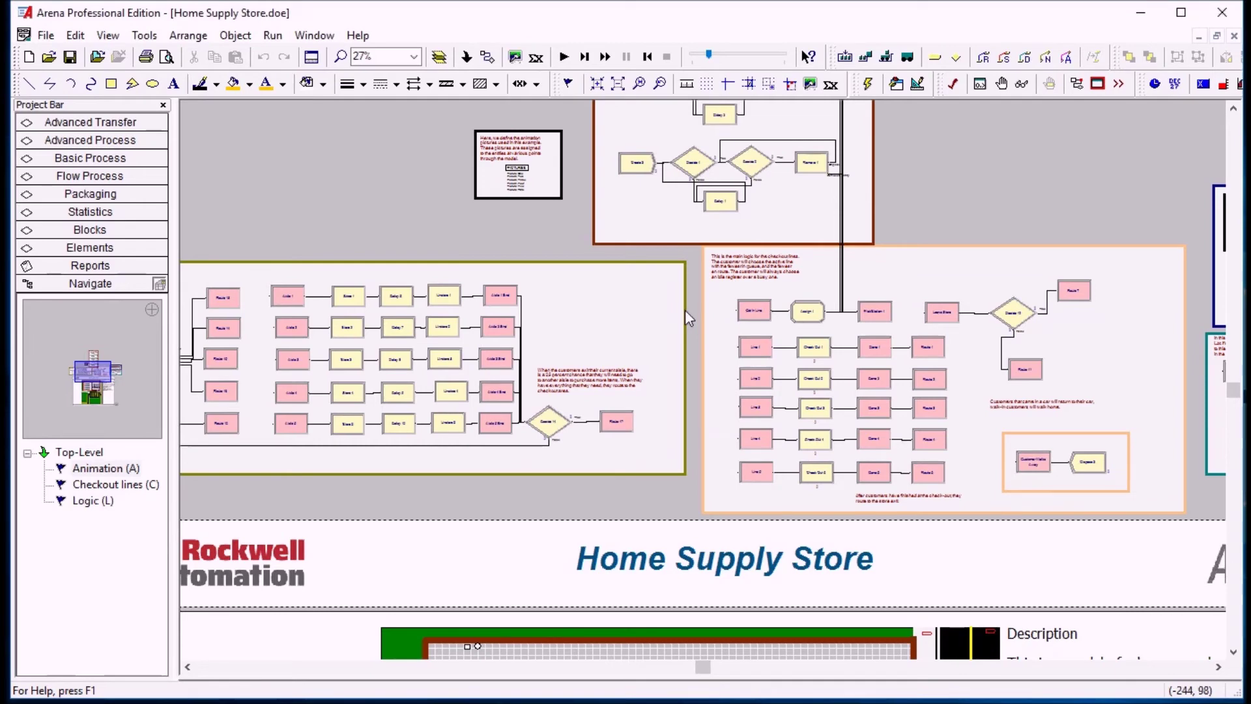
key(a)
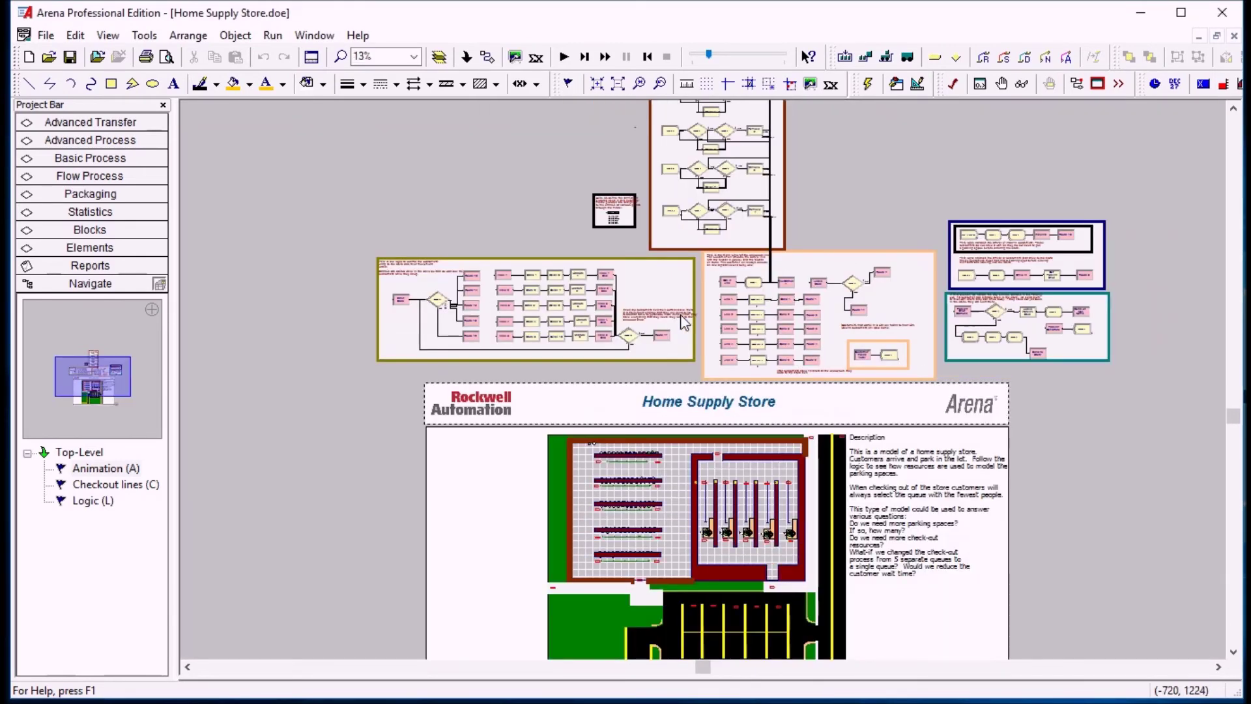
Select the entire store layout and move it left and down
drag(1135, 619, 366, 177)
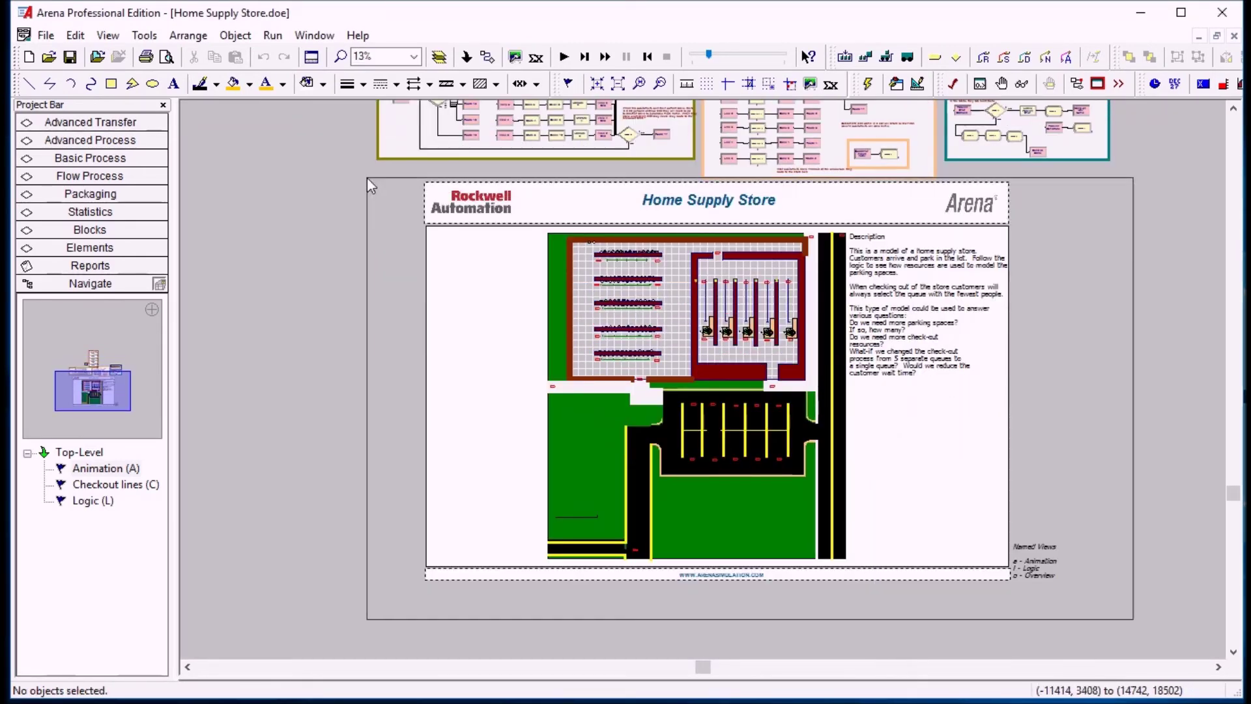
scroll(625, 218, down, 1)
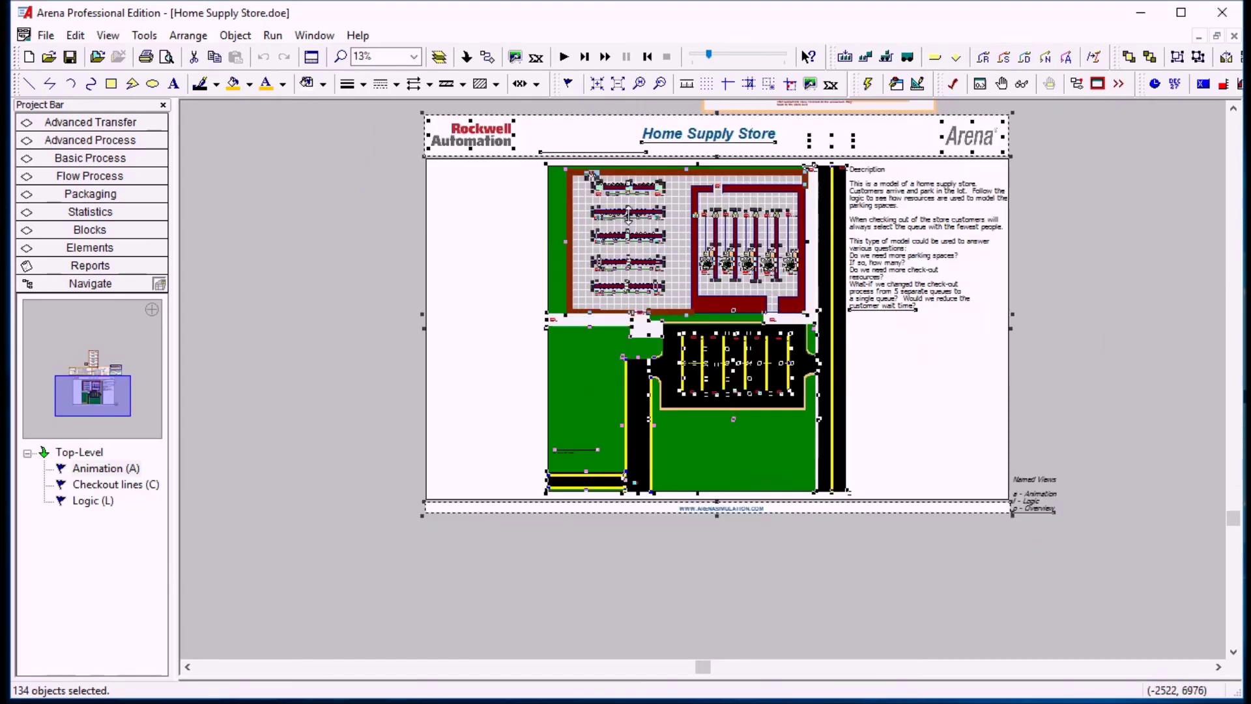
drag(655, 139, 485, 246)
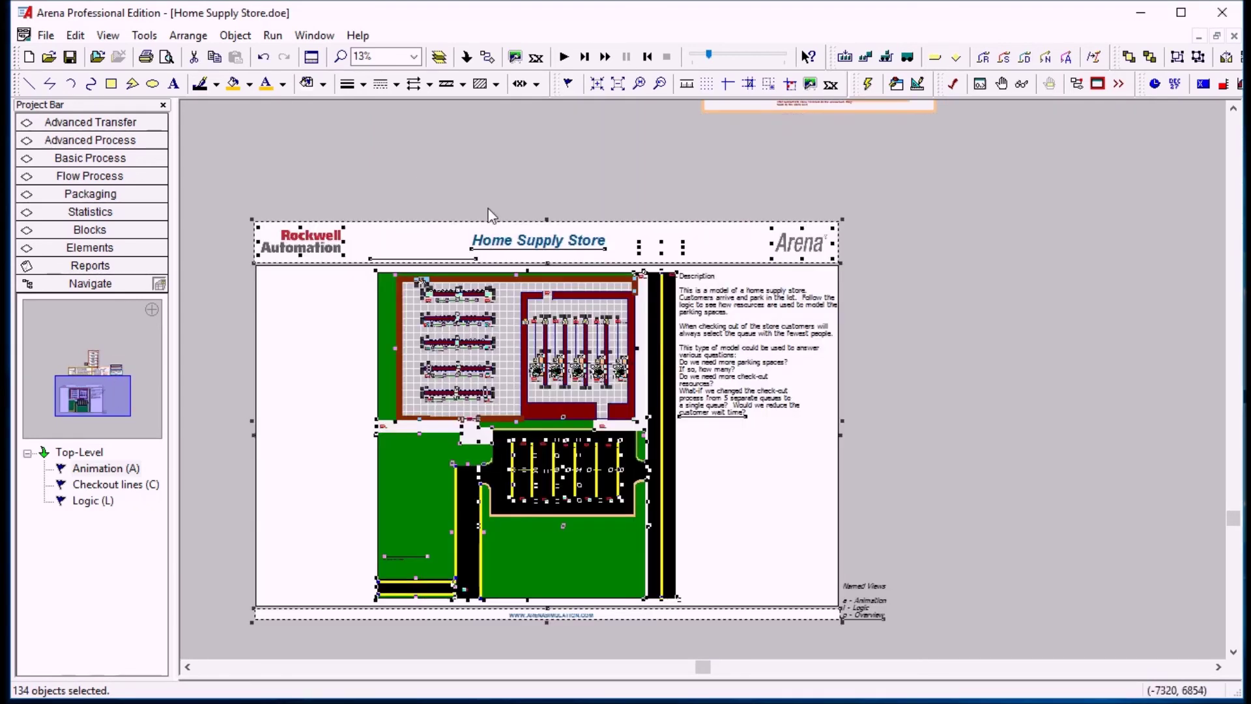
click(491, 196)
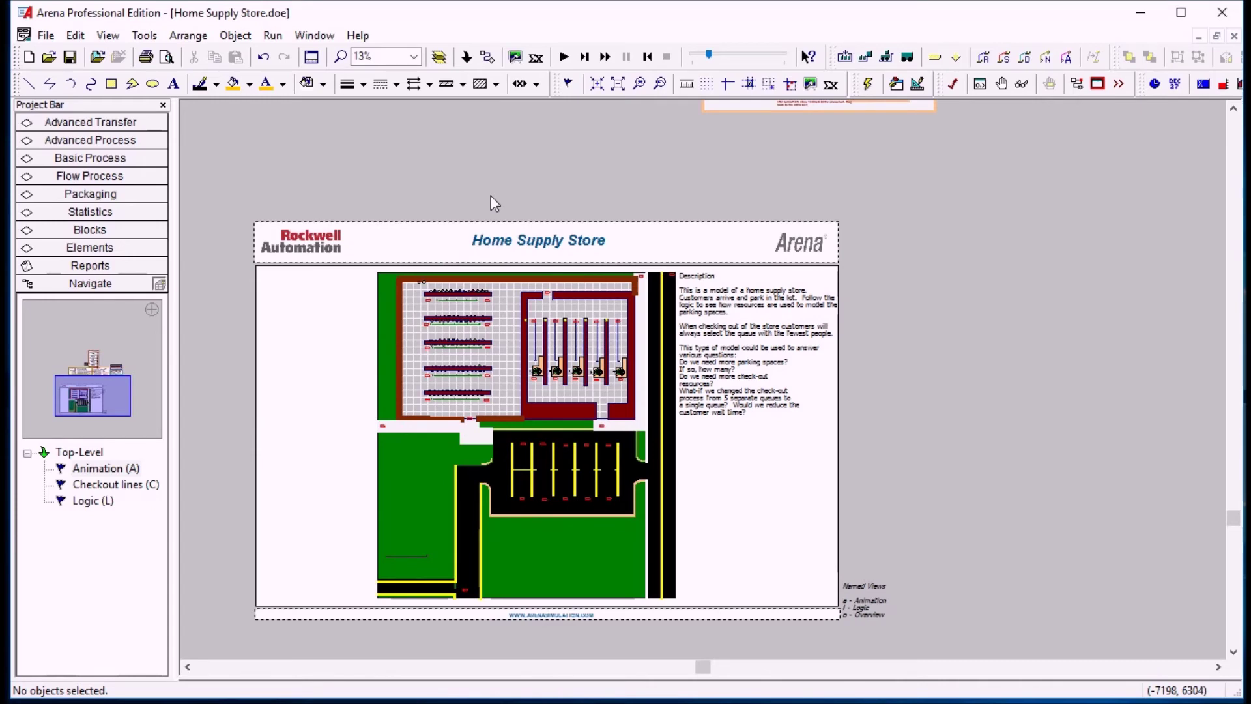
Zoom-box the relocated store page so it fills the window
click(104, 468)
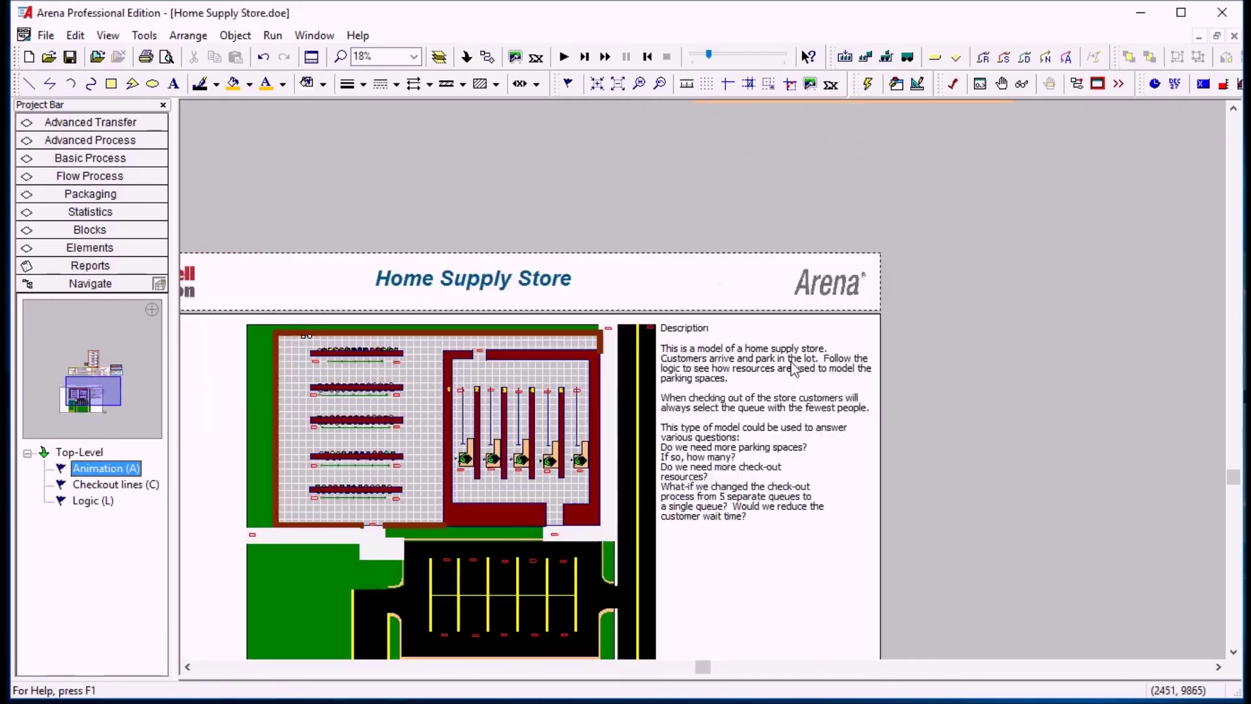
key(minus)
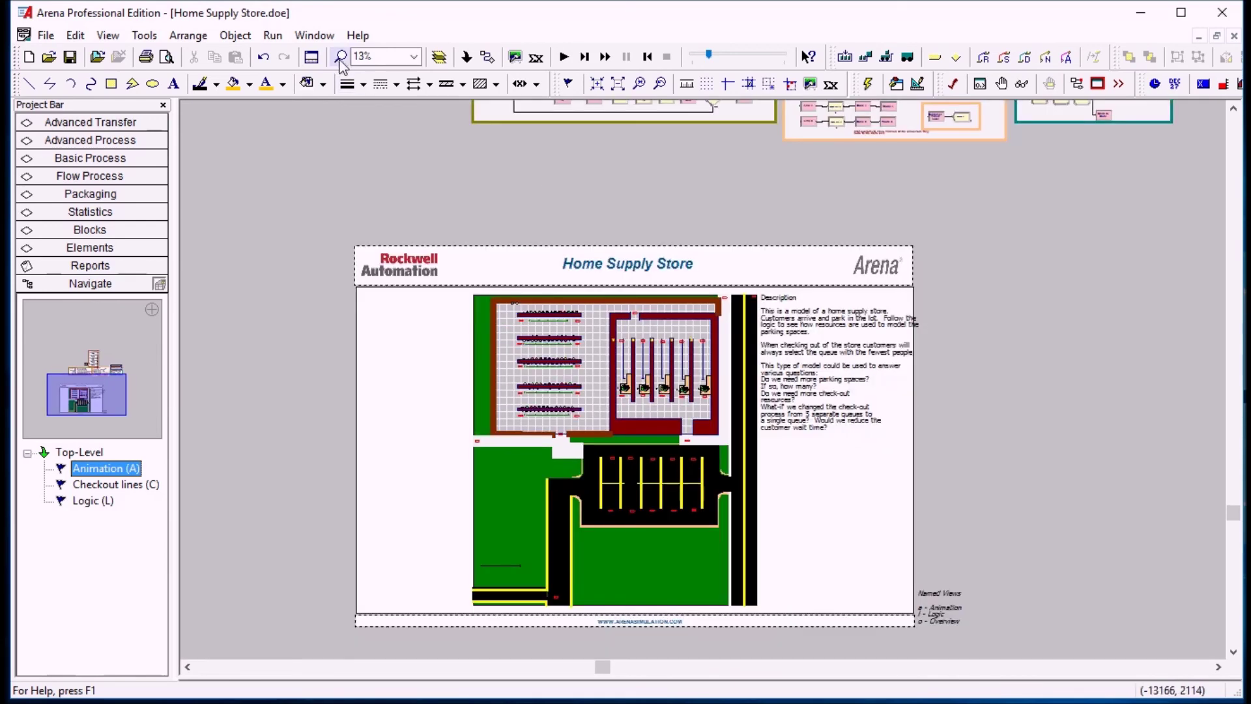
click(340, 60)
drag(355, 247, 916, 627)
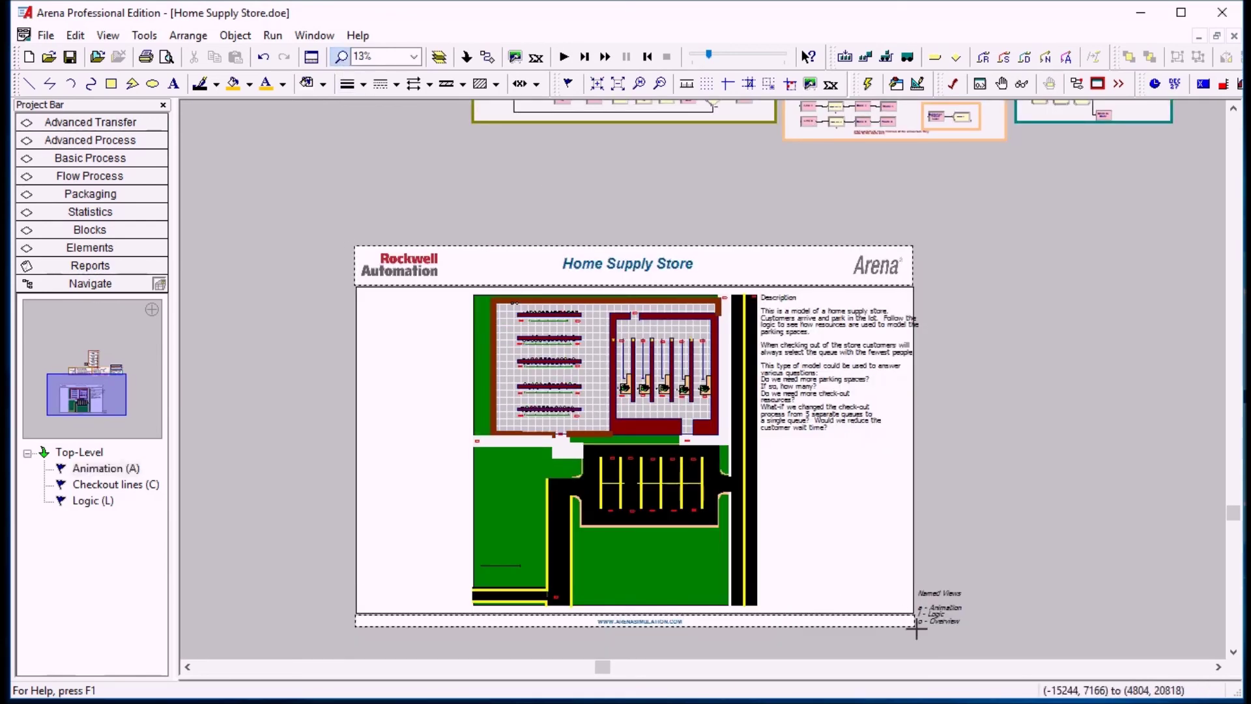
key(a)
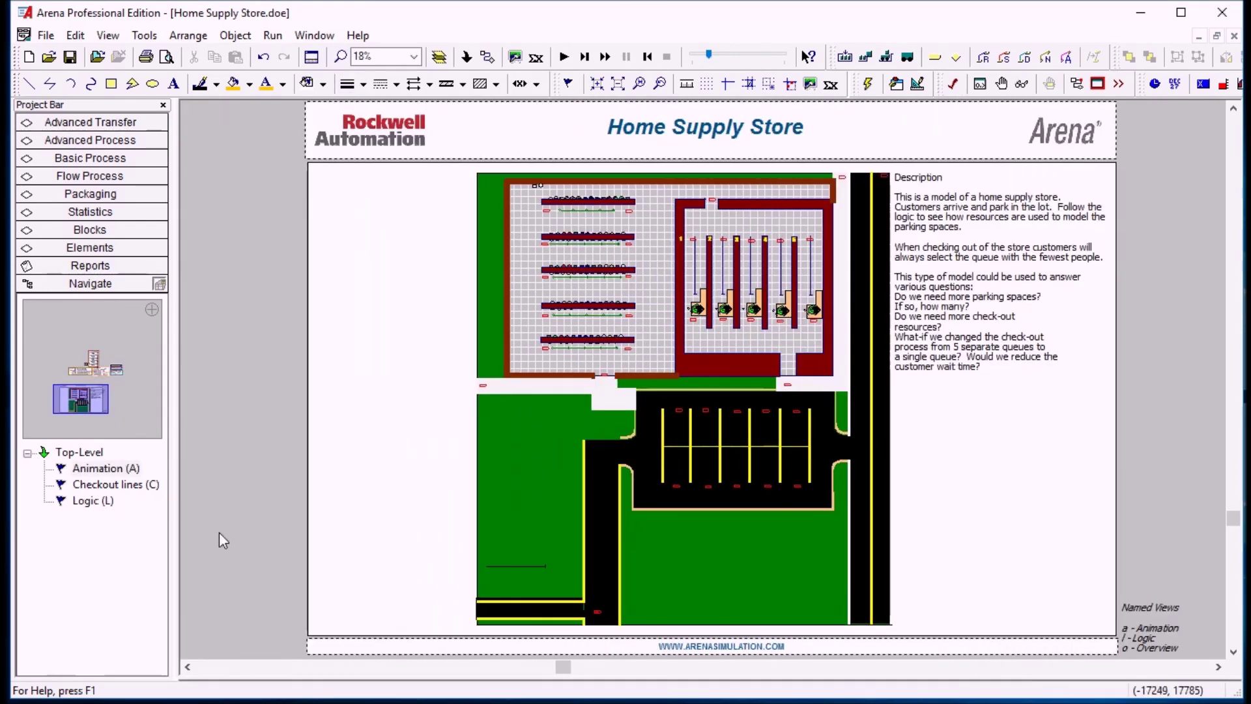
Reassign the Animation named view to the current framing of the store page
right_click(87, 452)
click(122, 466)
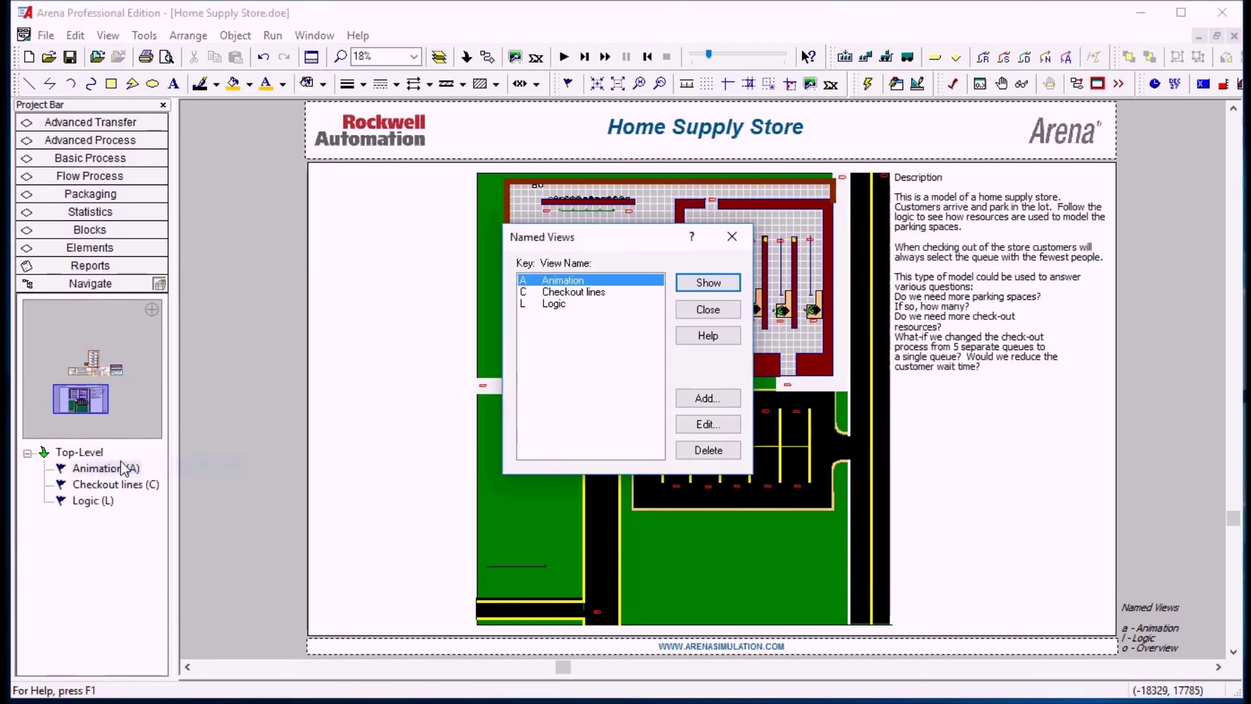
click(725, 428)
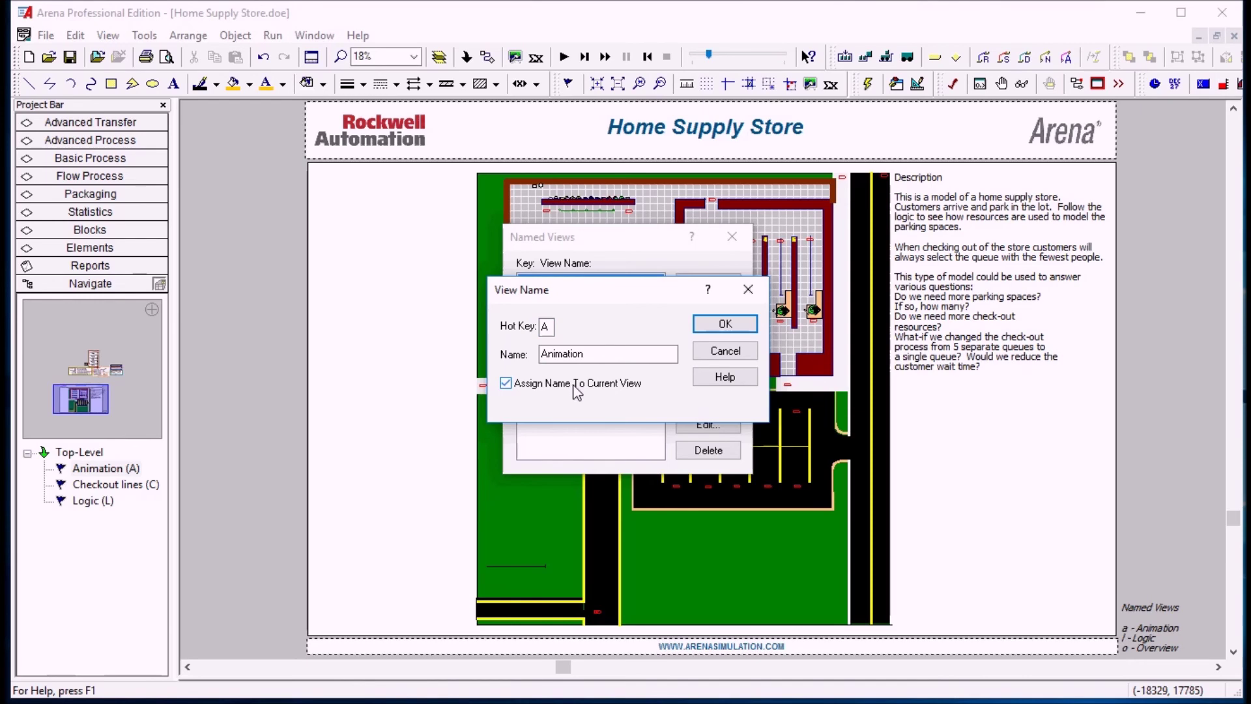
click(722, 324)
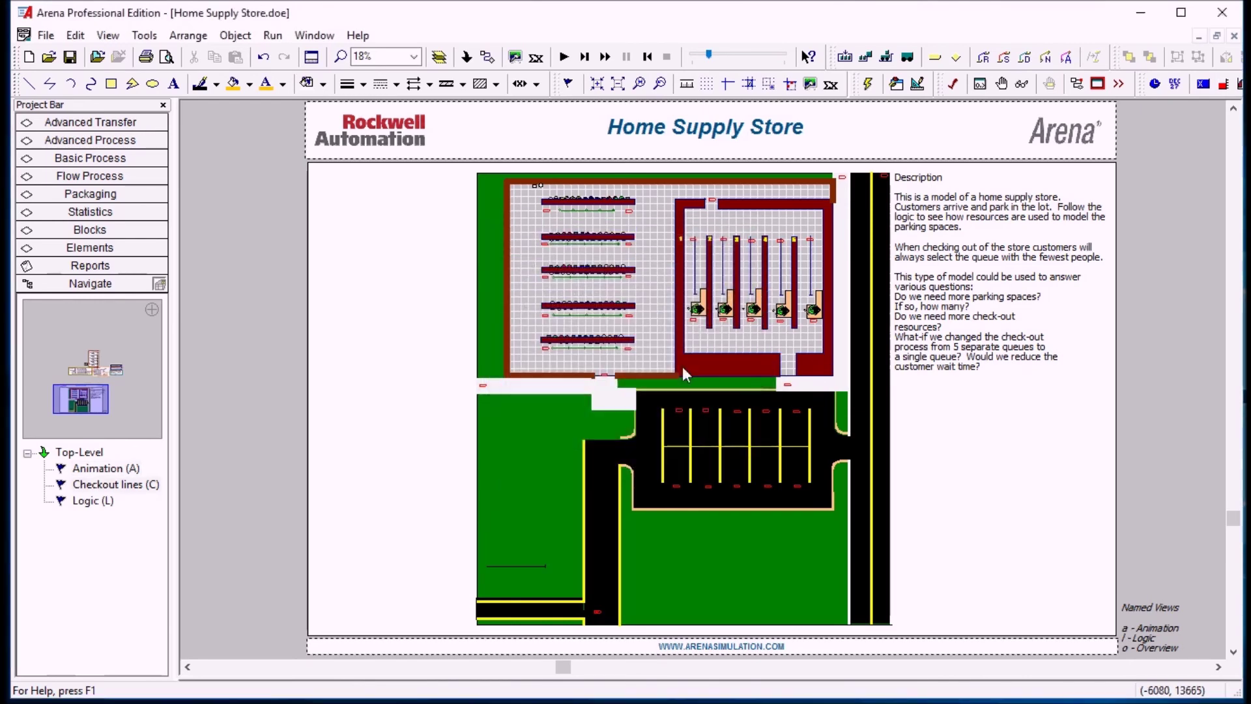
Mouse-wheel out to about 7%, showing logic flowcharts above the store layout
scroll(742, 395, down, 3)
ctrl+scroll(749, 407, down, 3)
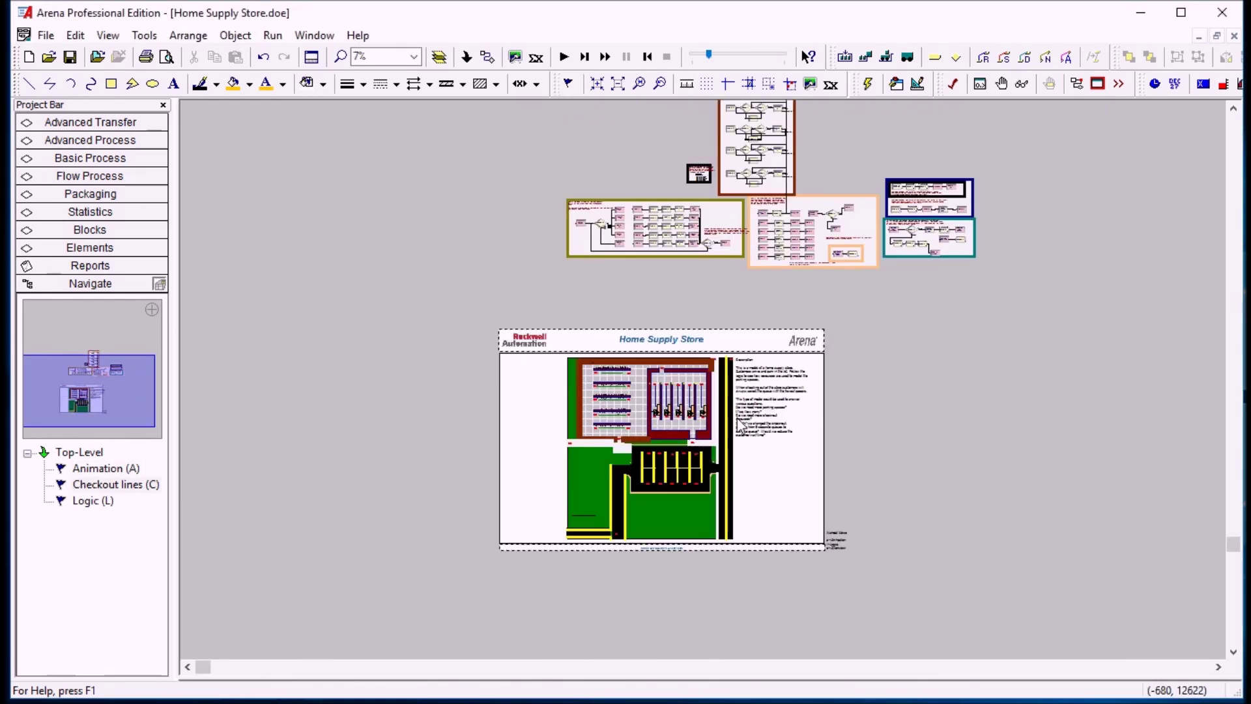